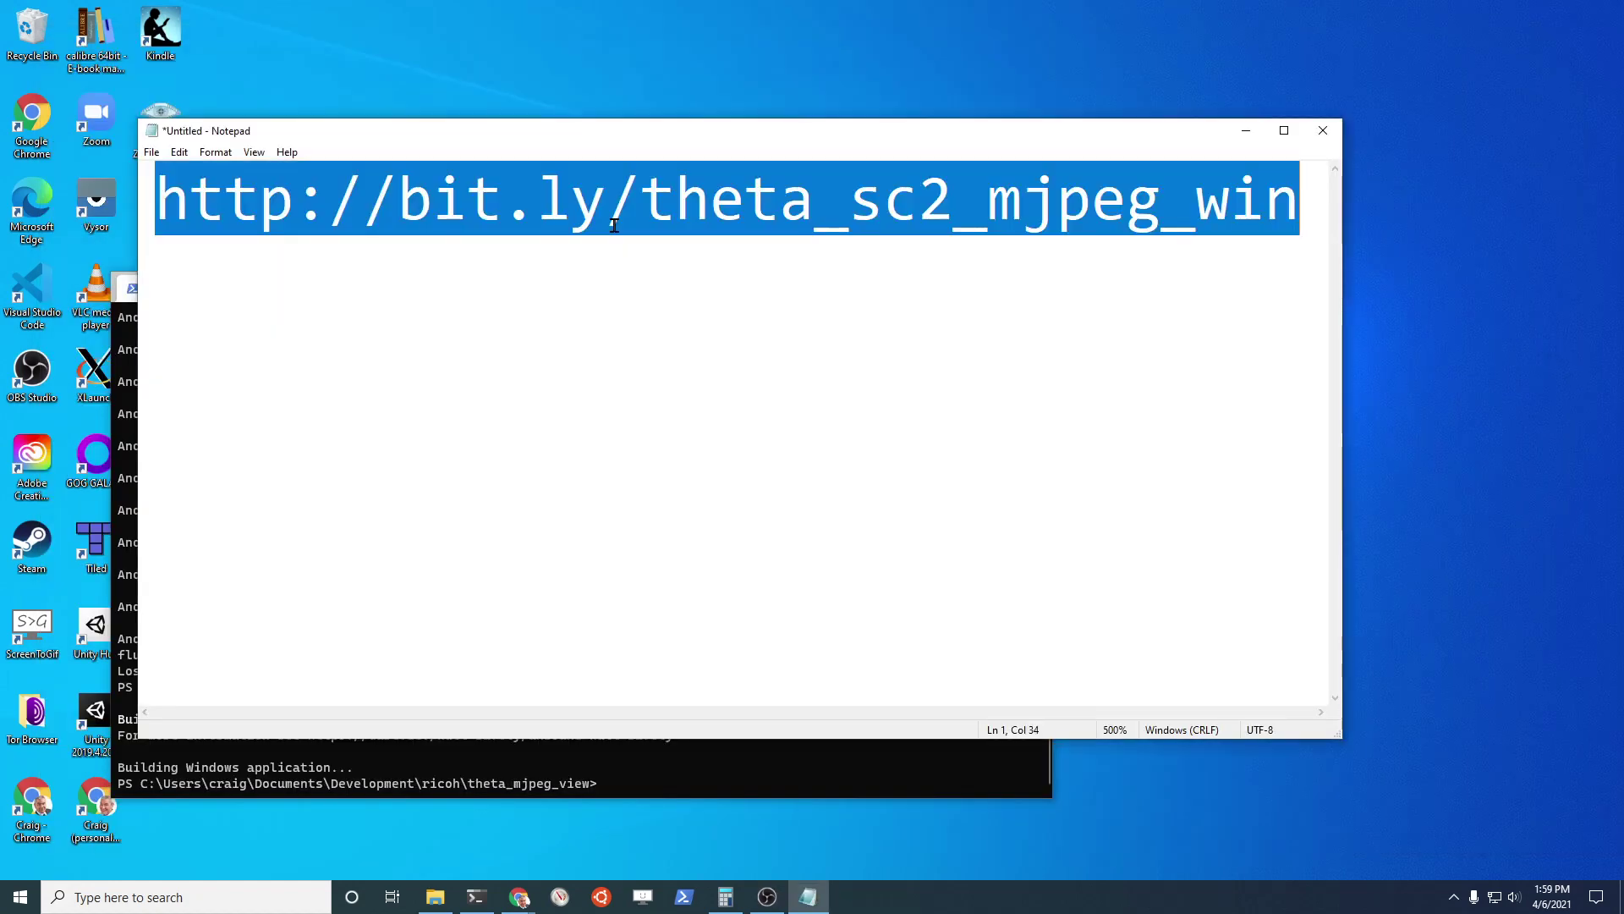
- Copy the Notepad download link and get flutter_windows_release_2021_04.zip from Google Drive
{"action": "key", "text": "ctrl+a"}
{"action": "right_click", "coordinate": [615, 227]}
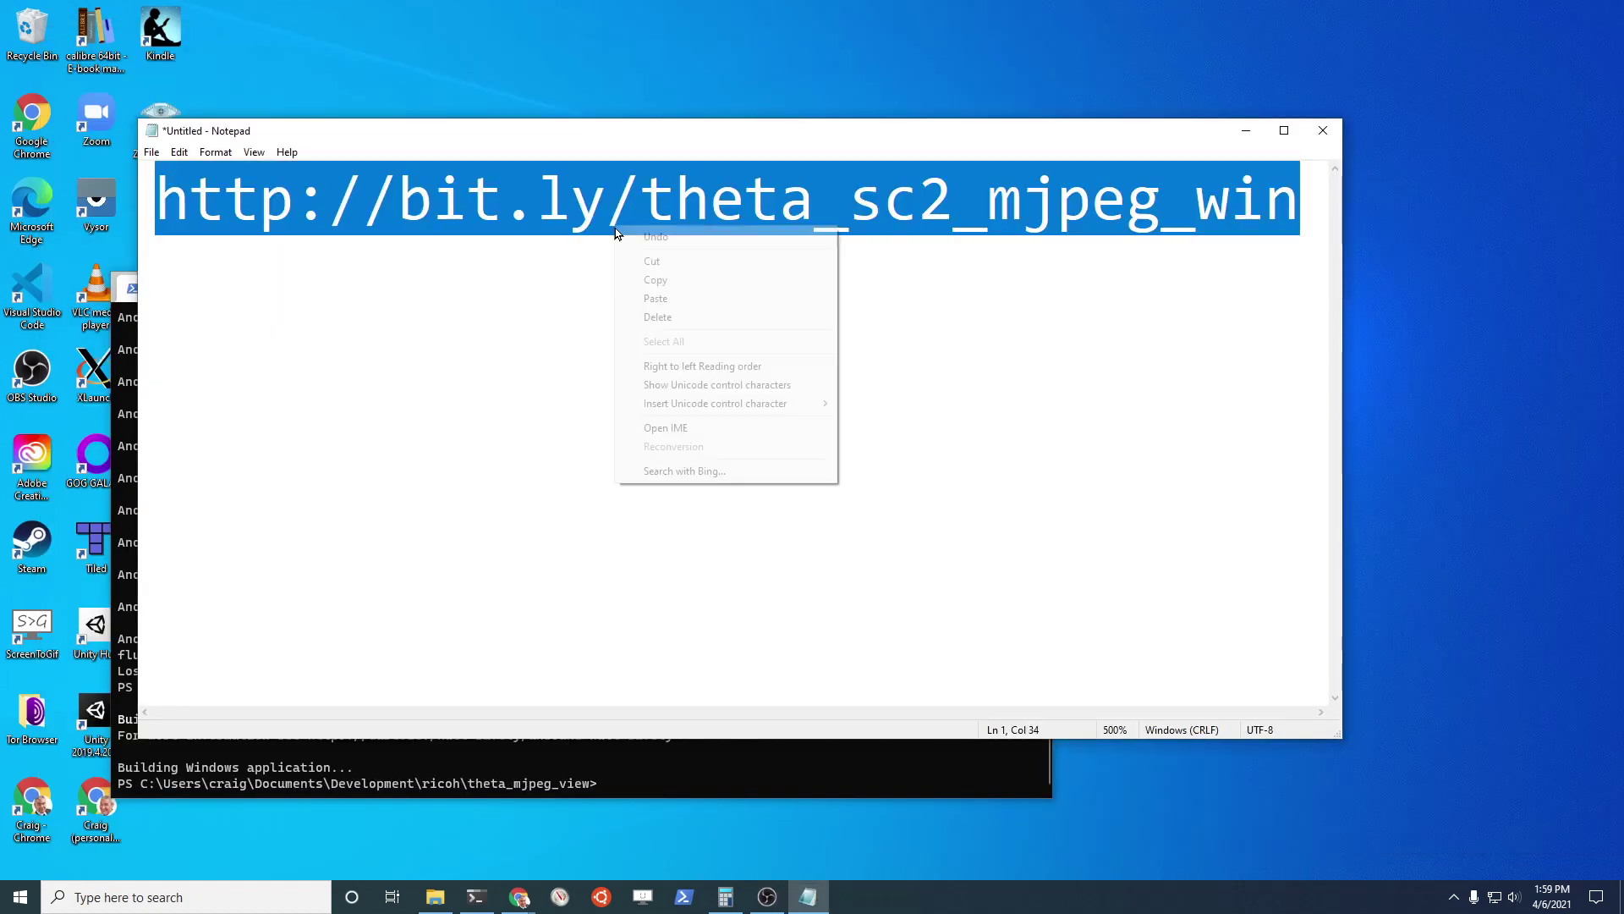
{"action": "left_click", "coordinate": [659, 292]}
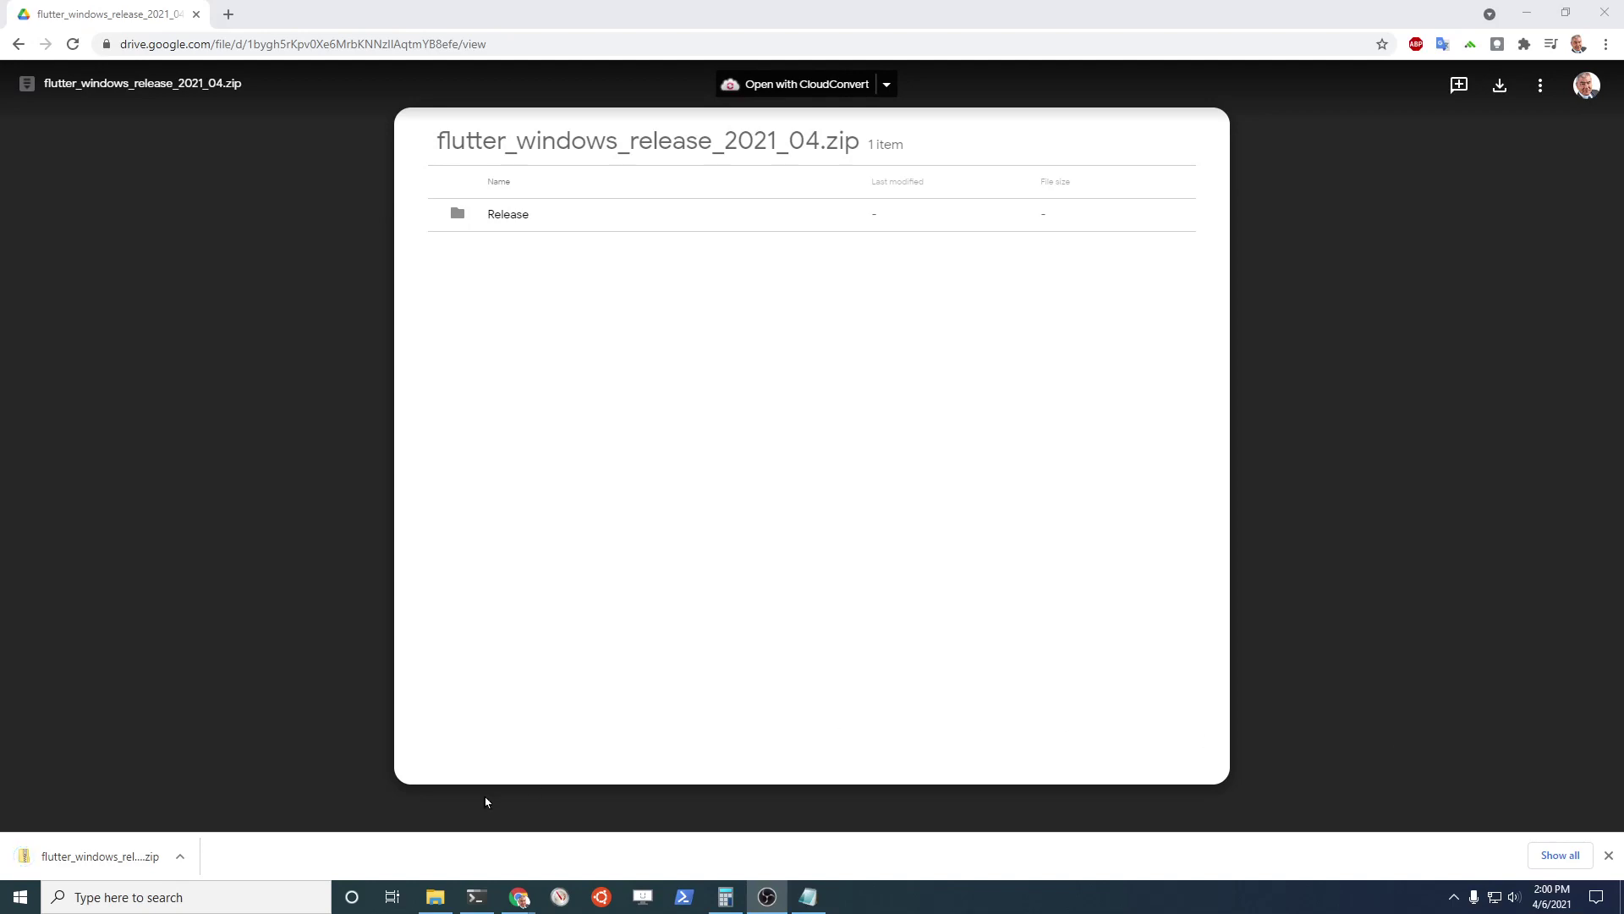
{"action": "left_click", "coordinate": [186, 864]}
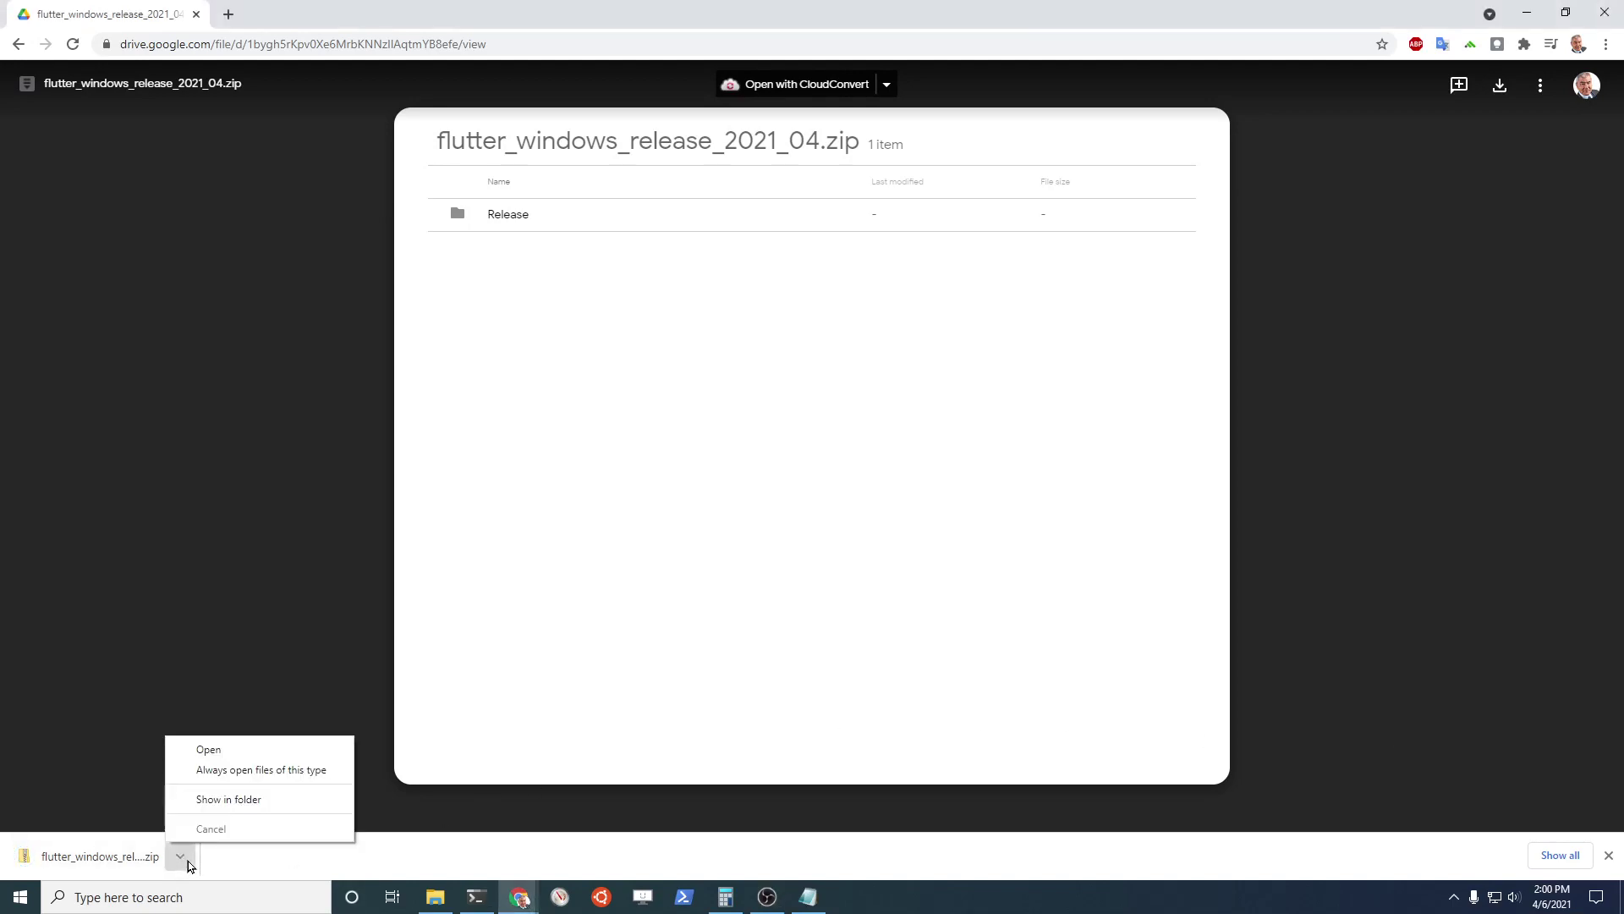
- Extract flutter_windows_release_2021_04.zip into its default folder
{"action": "left_click", "coordinate": [241, 803]}
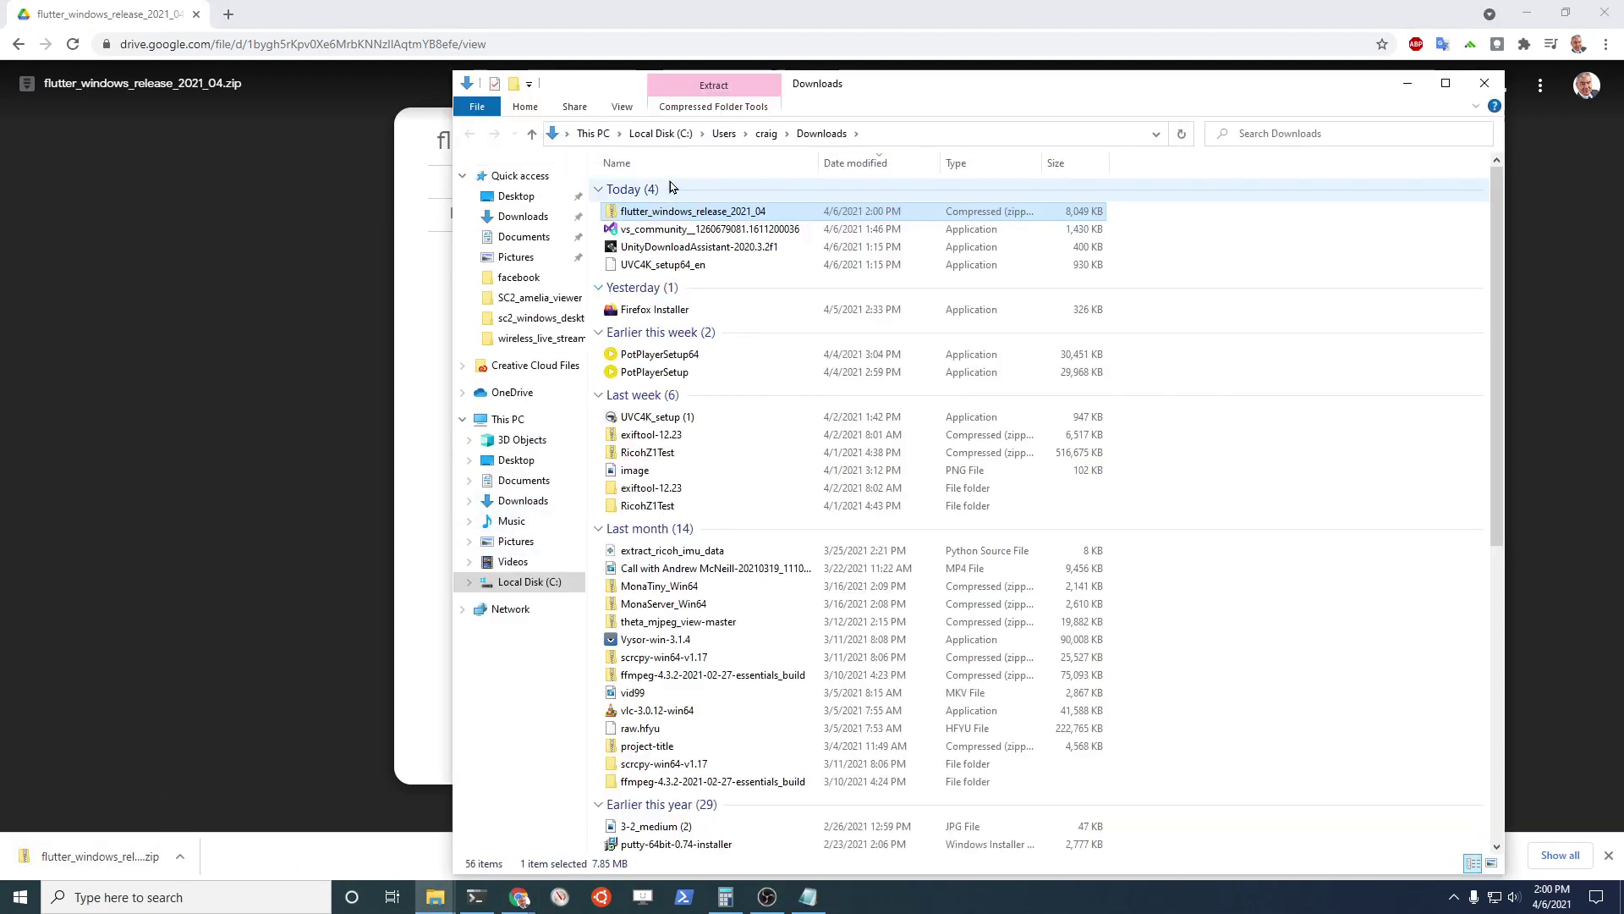
{"action": "right_click", "coordinate": [676, 218]}
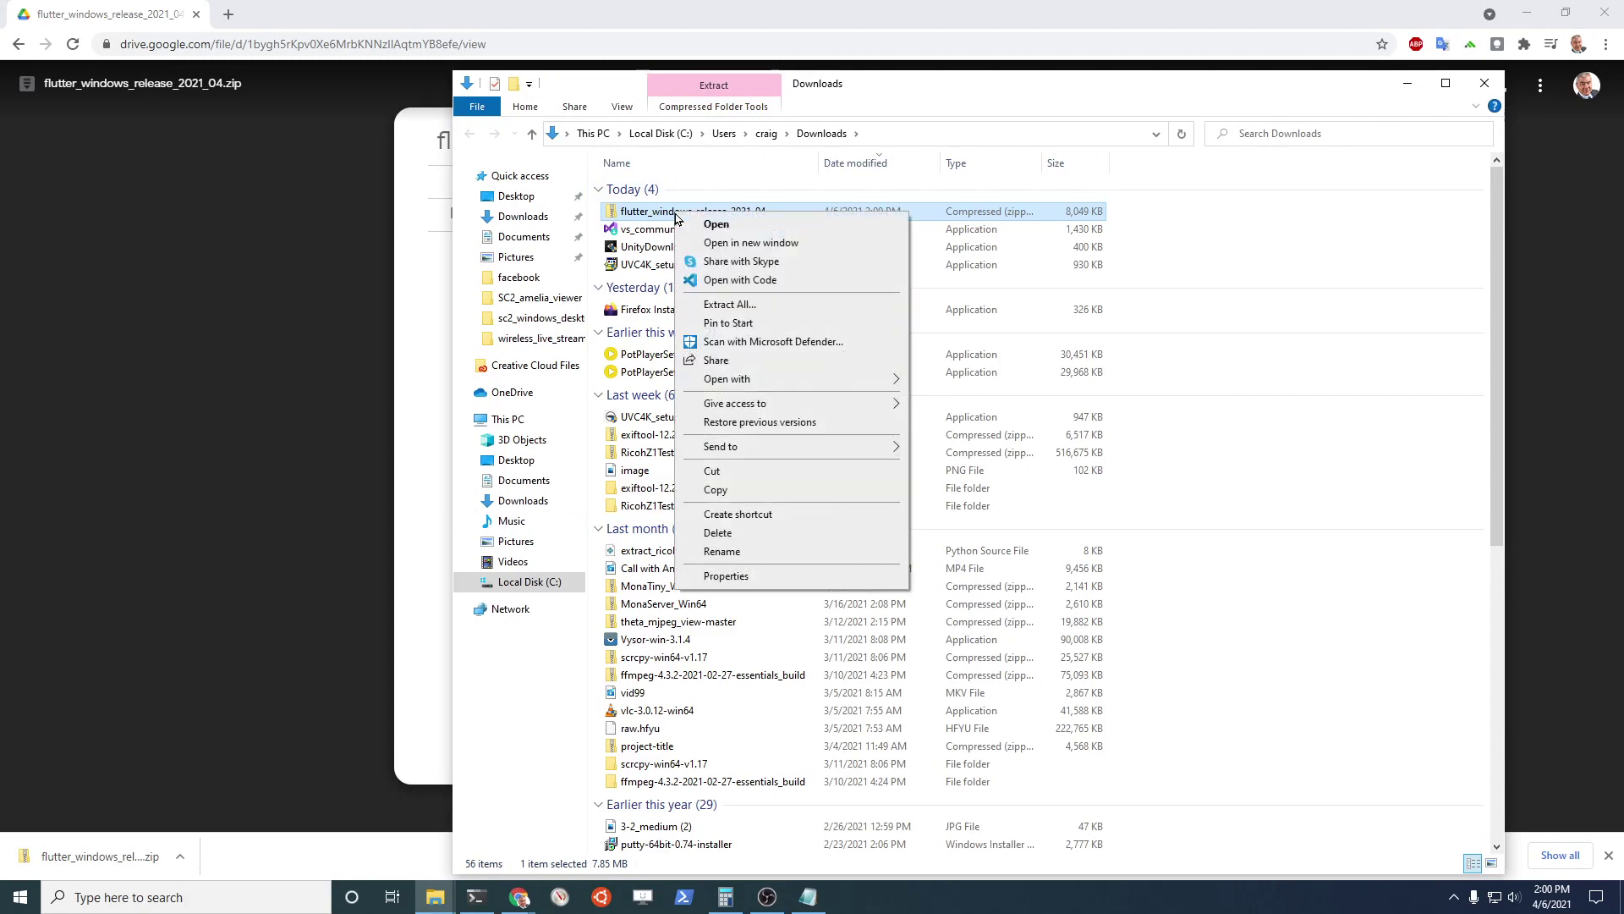
{"action": "left_click", "coordinate": [776, 308]}
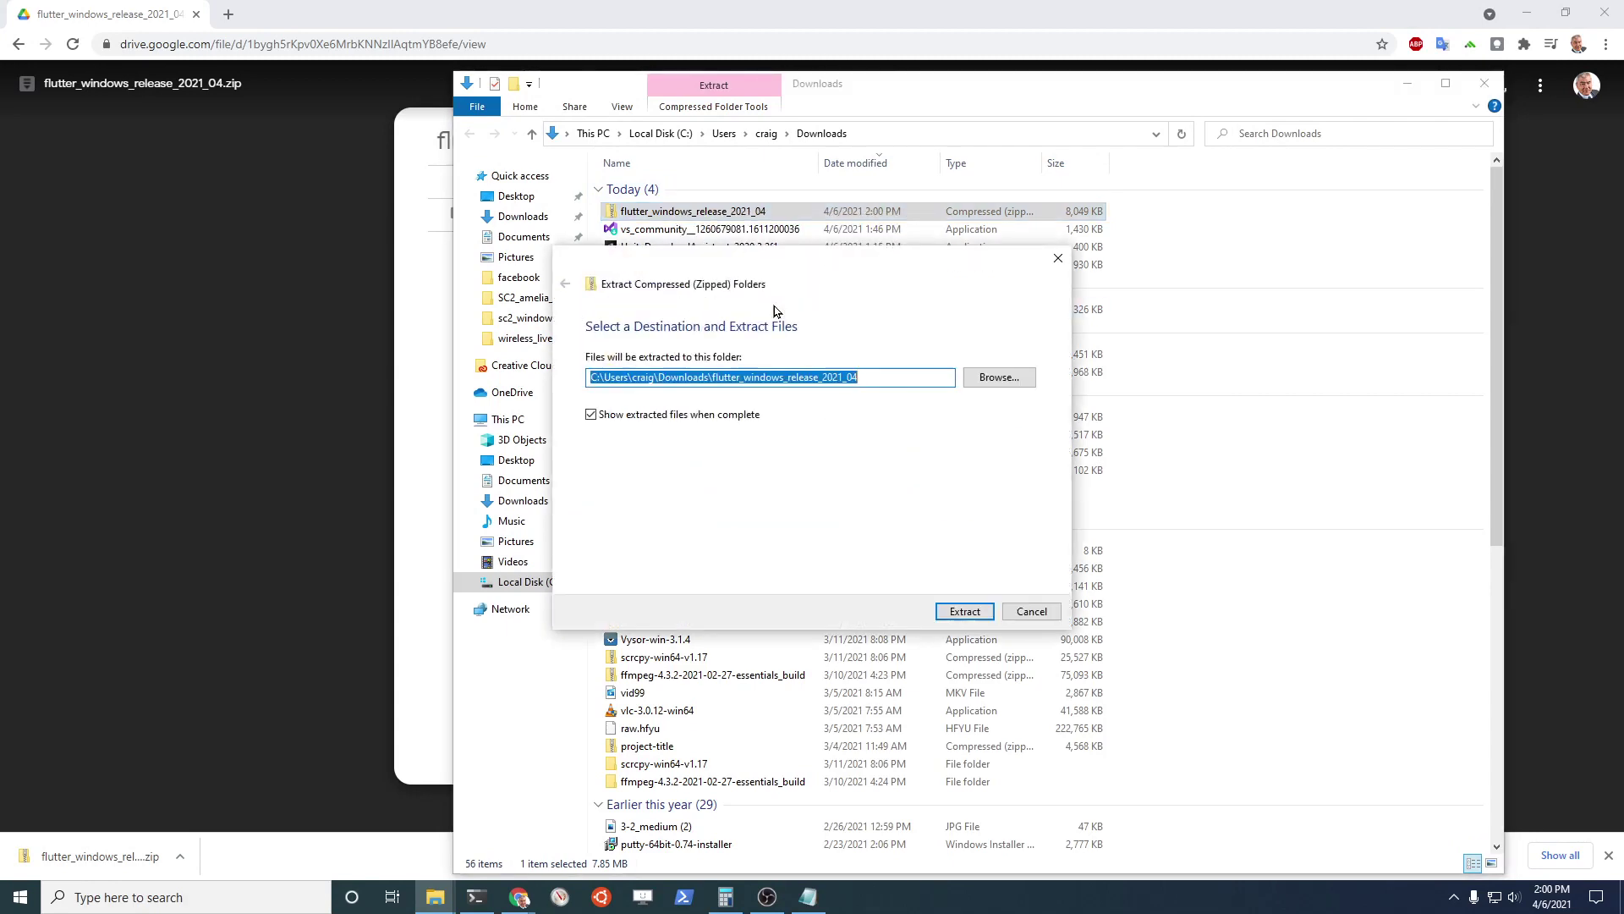
{"action": "left_click", "coordinate": [961, 615]}
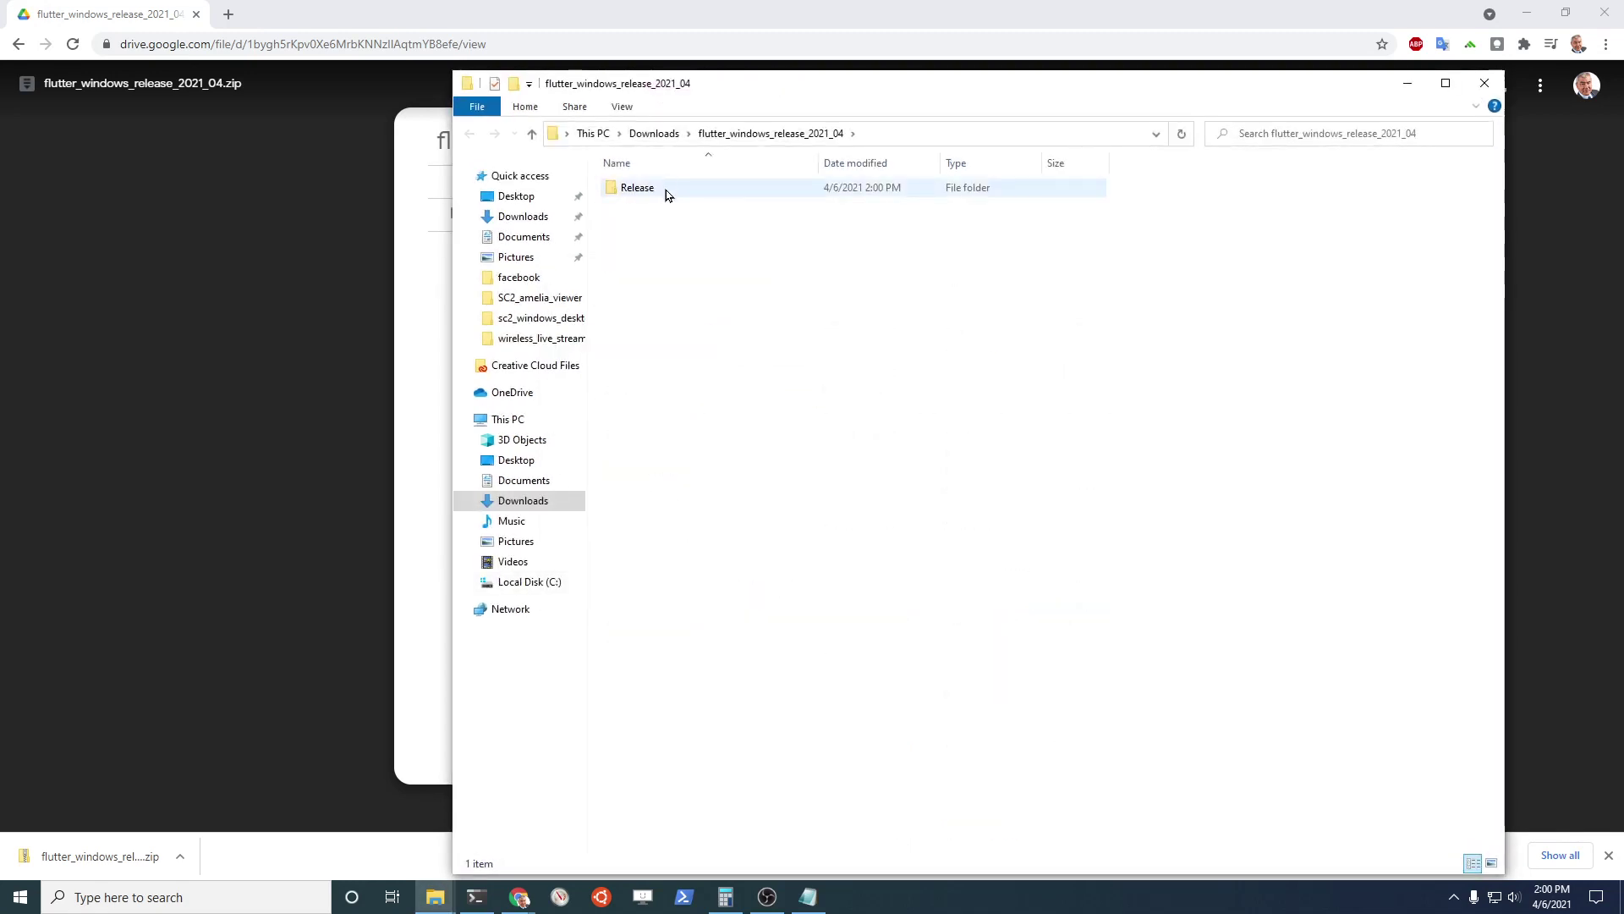
- Open the extracted Release folder, viewing its files as extra large icons
{"action": "left_click", "coordinate": [667, 188]}
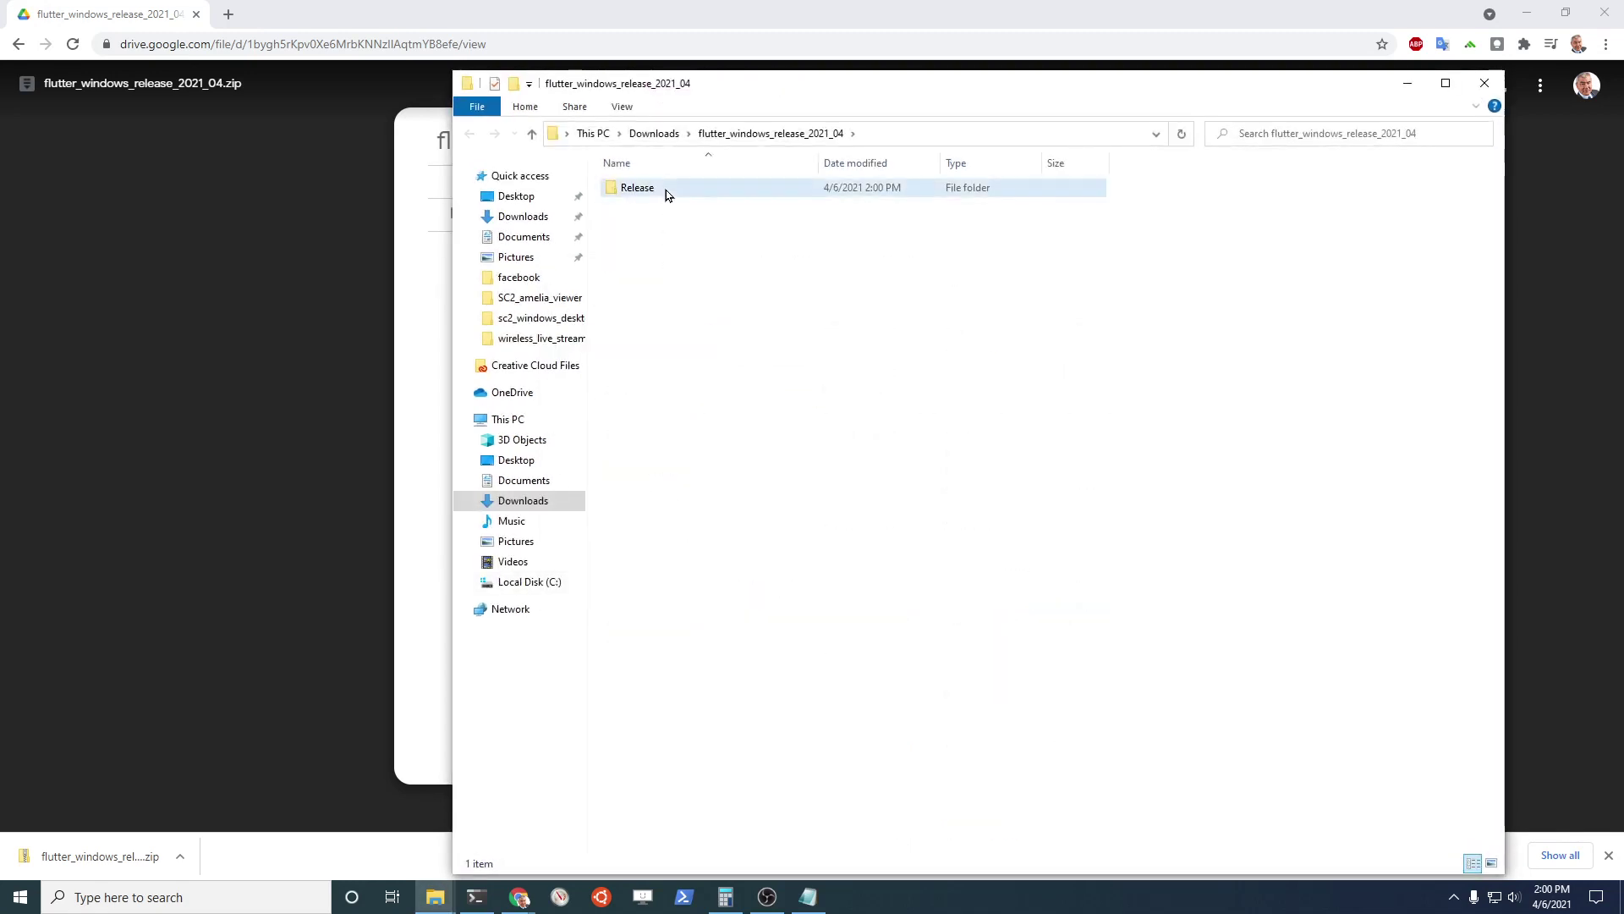
{"action": "left_click", "coordinate": [622, 108]}
{"action": "left_click", "coordinate": [655, 134]}
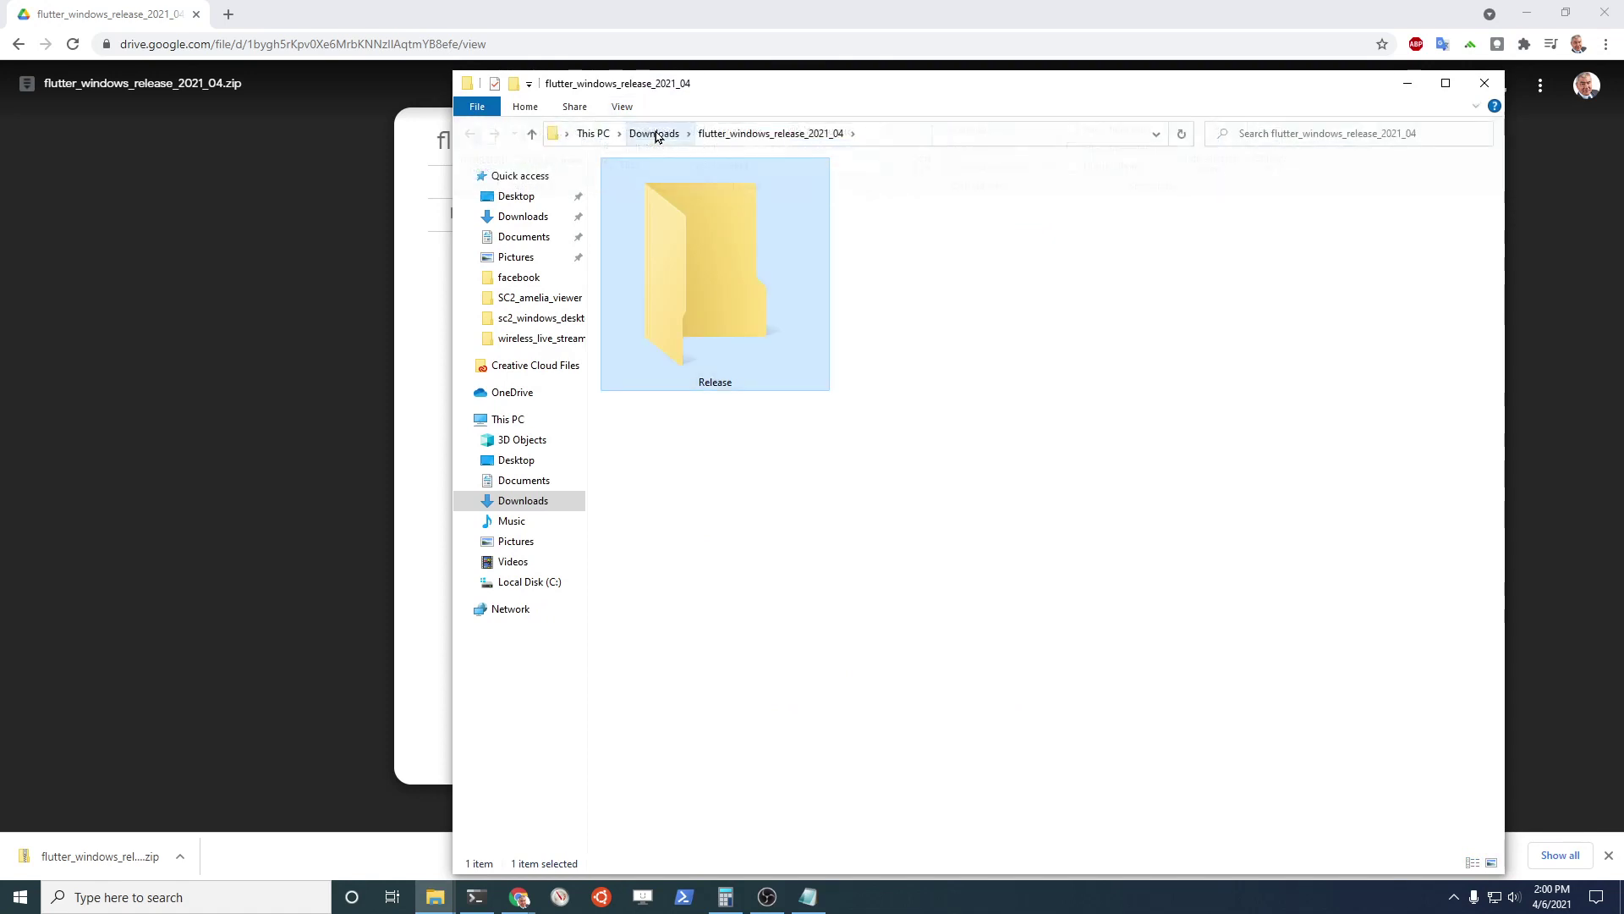
{"action": "double_click", "coordinate": [728, 279]}
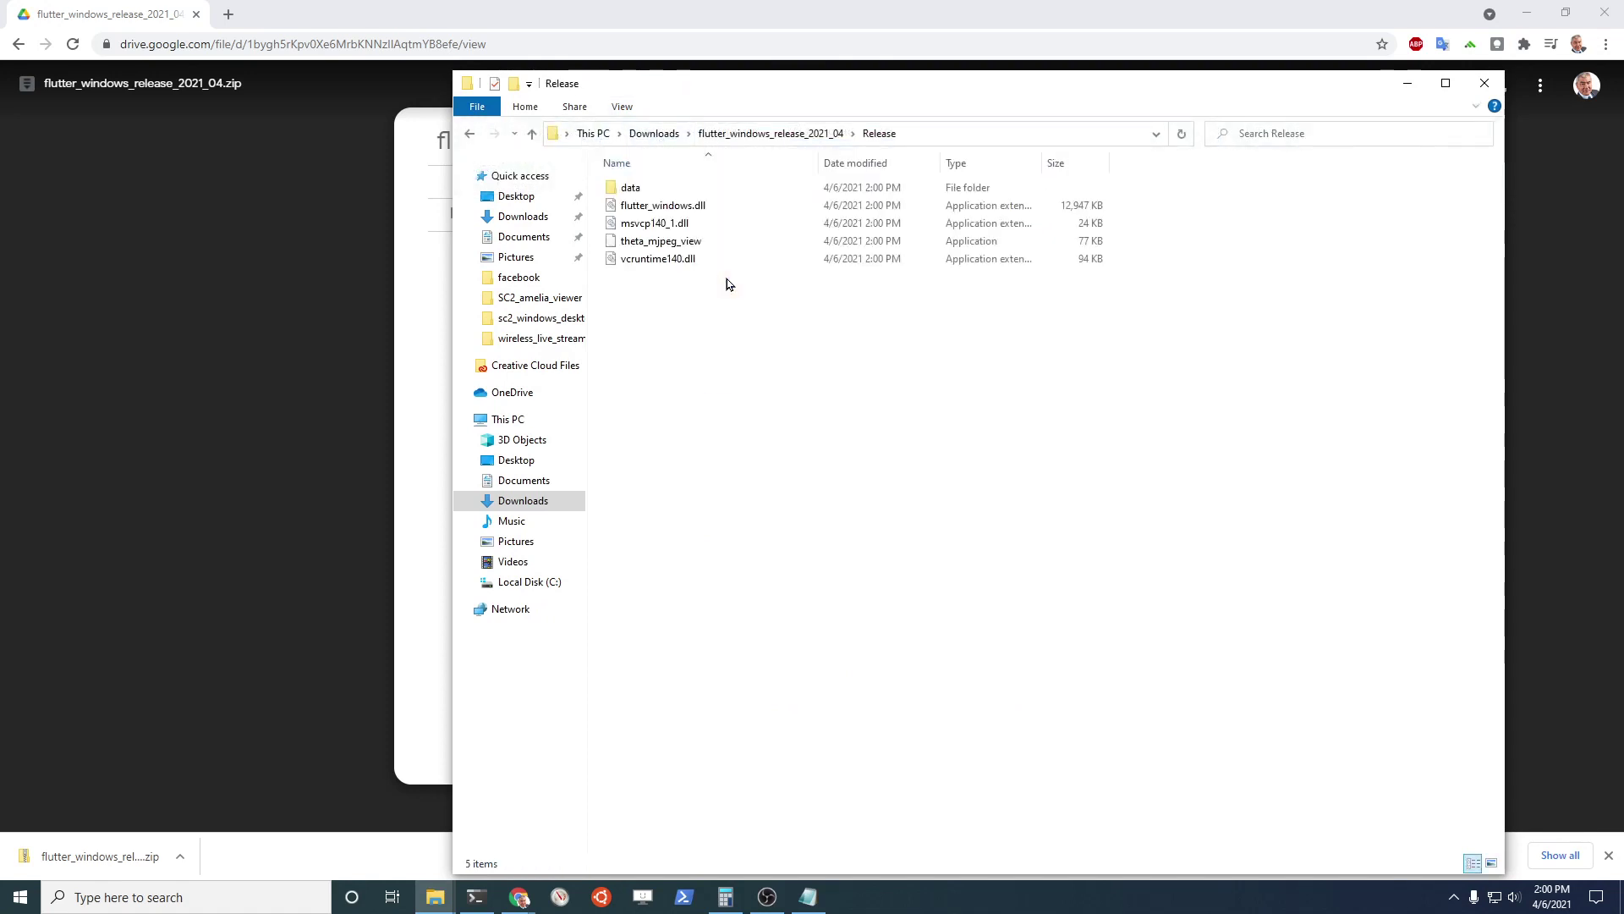
{"action": "left_click", "coordinate": [622, 106]}
{"action": "left_click", "coordinate": [634, 133]}
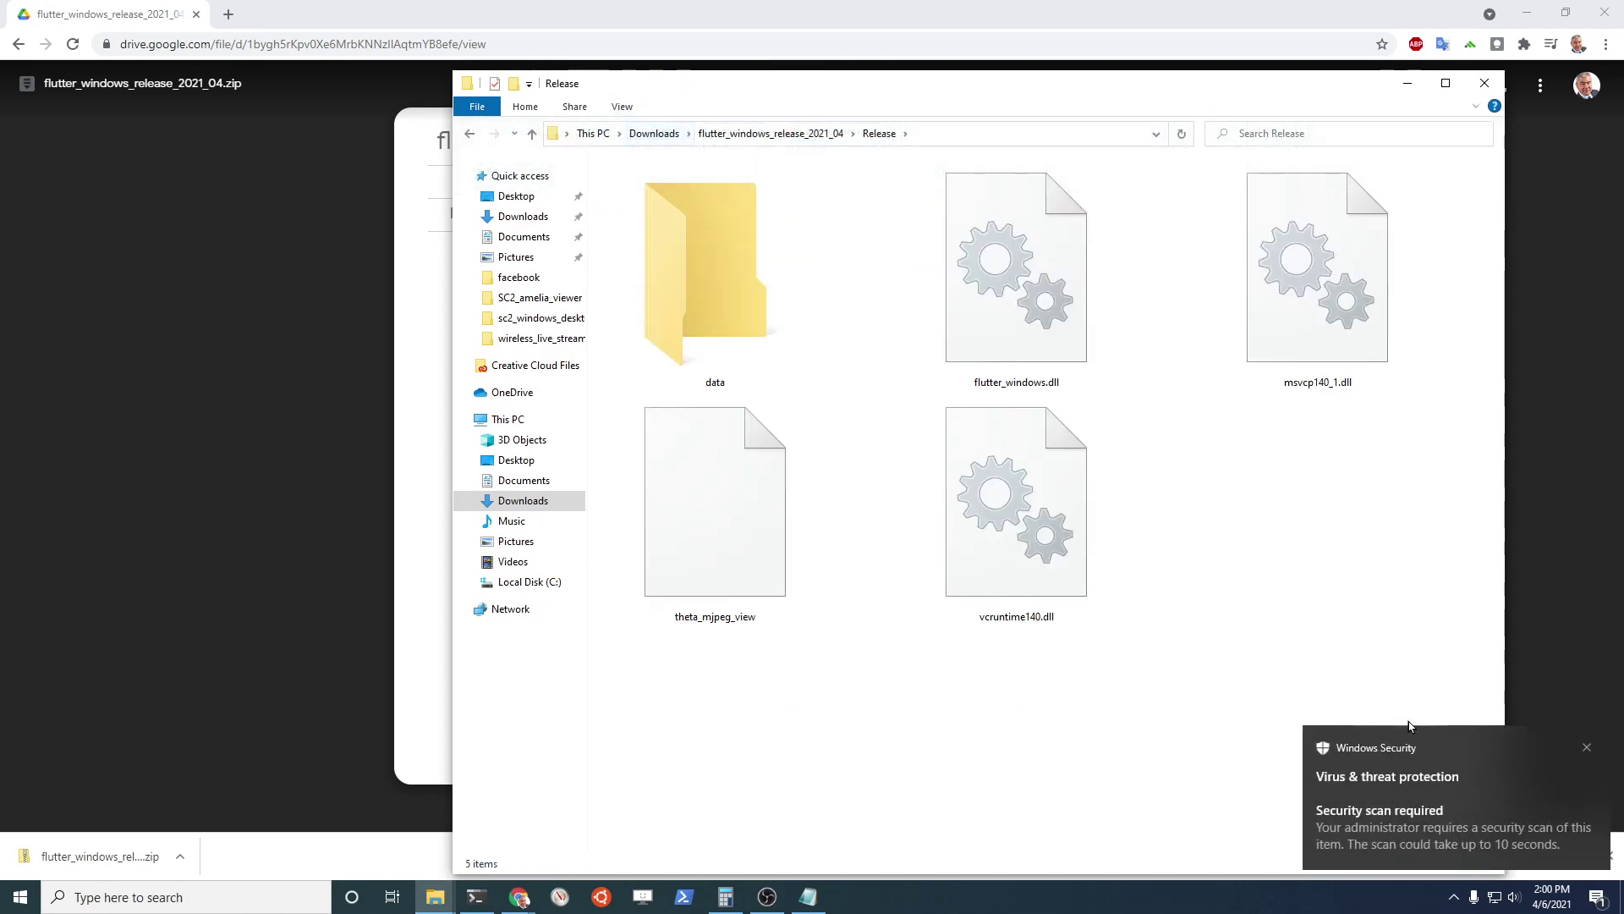
- Launch theta_mjpeg_view, allowing it past the SmartScreen warning with Run anyway
{"action": "left_click", "coordinate": [1587, 748]}
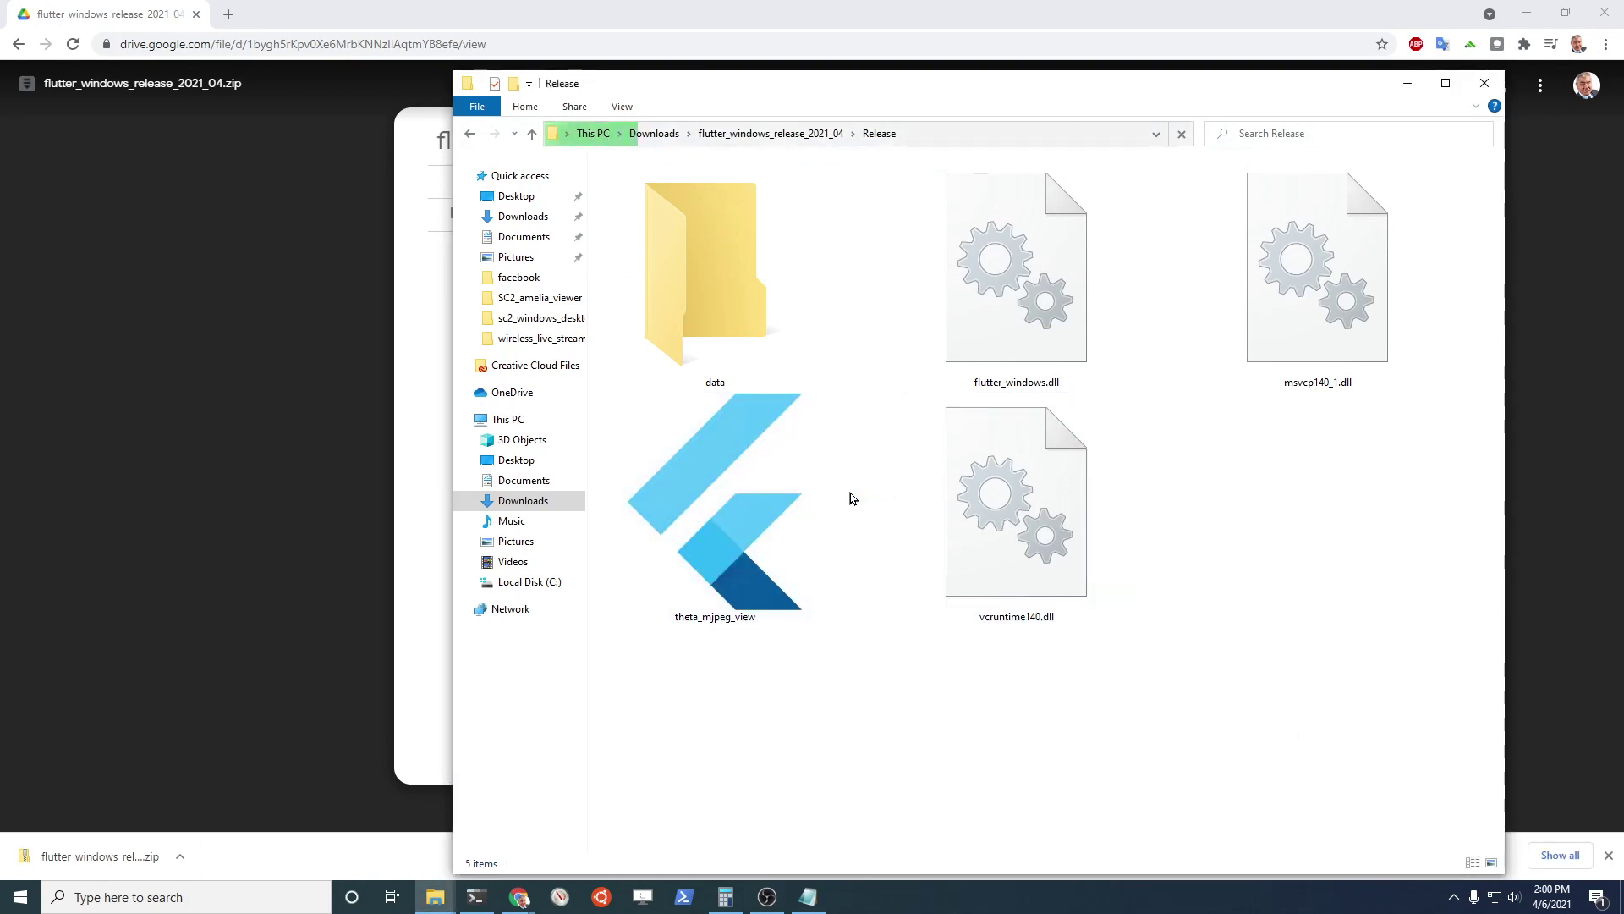
{"action": "double_click", "coordinate": [759, 548]}
{"action": "left_click", "coordinate": [636, 326]}
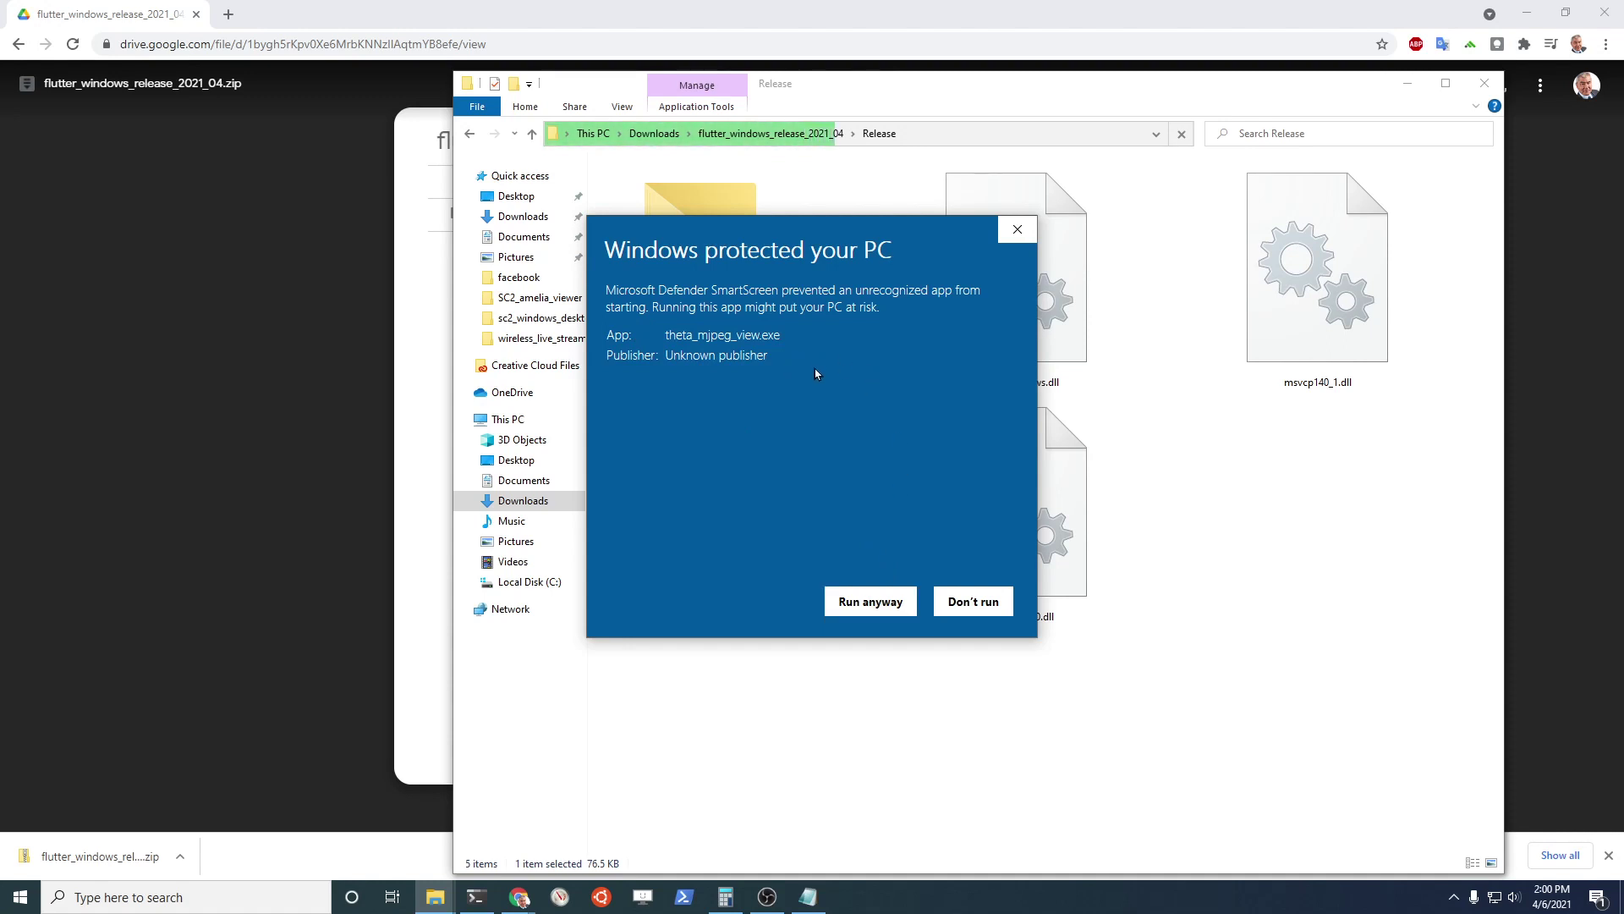
{"action": "left_click", "coordinate": [856, 604]}
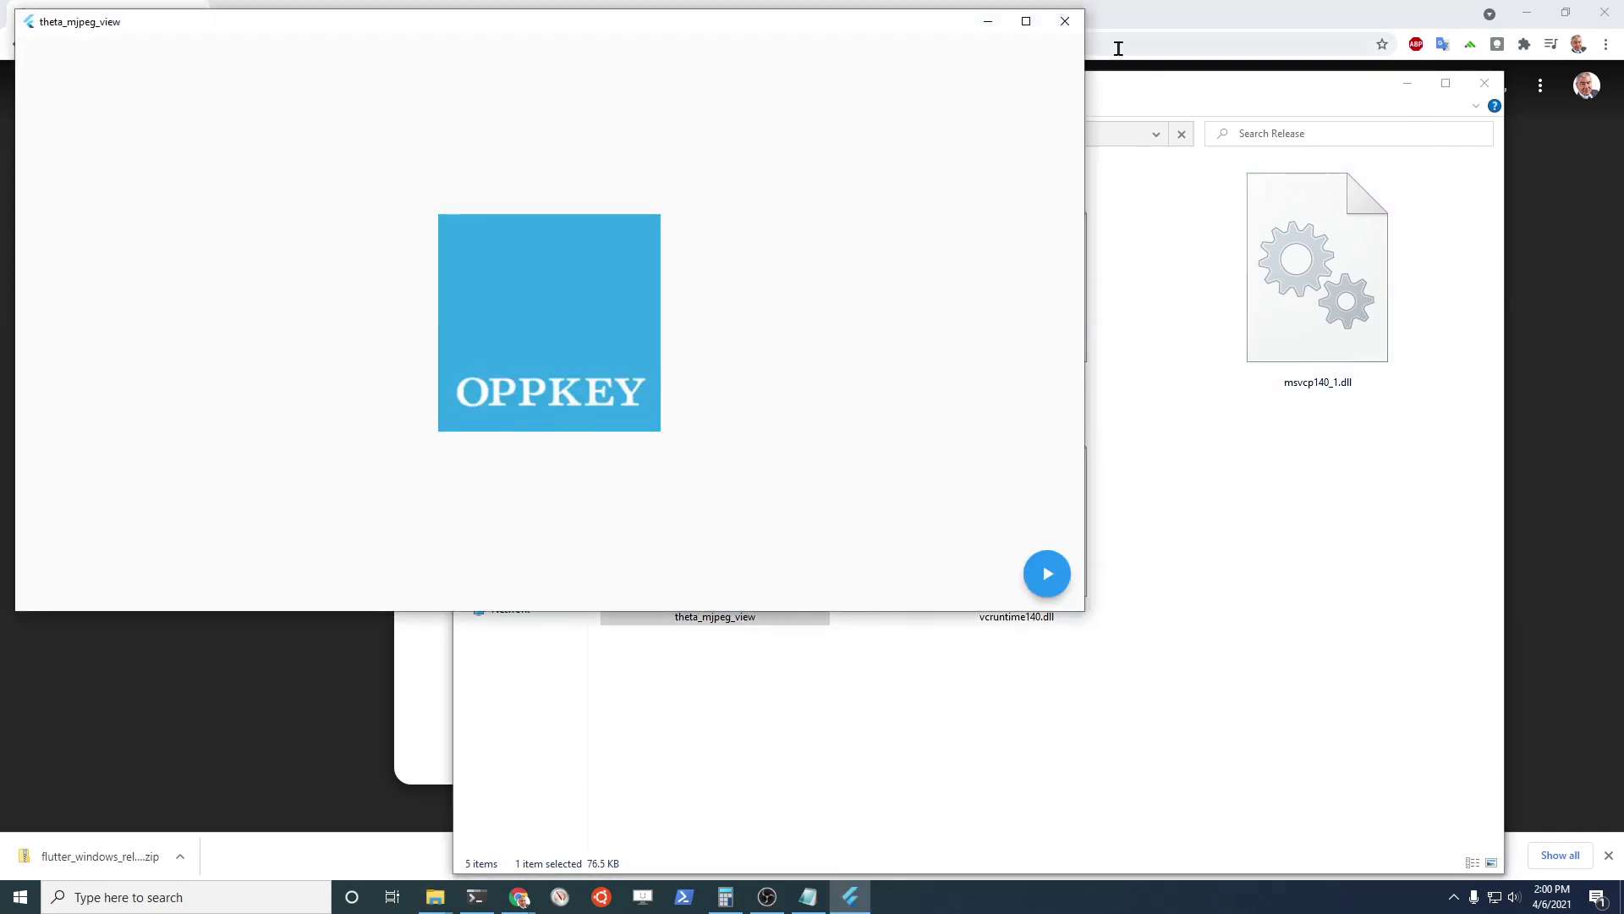
- Centre the app window and connect the PC to the THETAYP20001005.OSC Wi-Fi network
{"action": "left_click_drag", "start_coordinate": [889, 30], "coordinate": [1011, 101]}
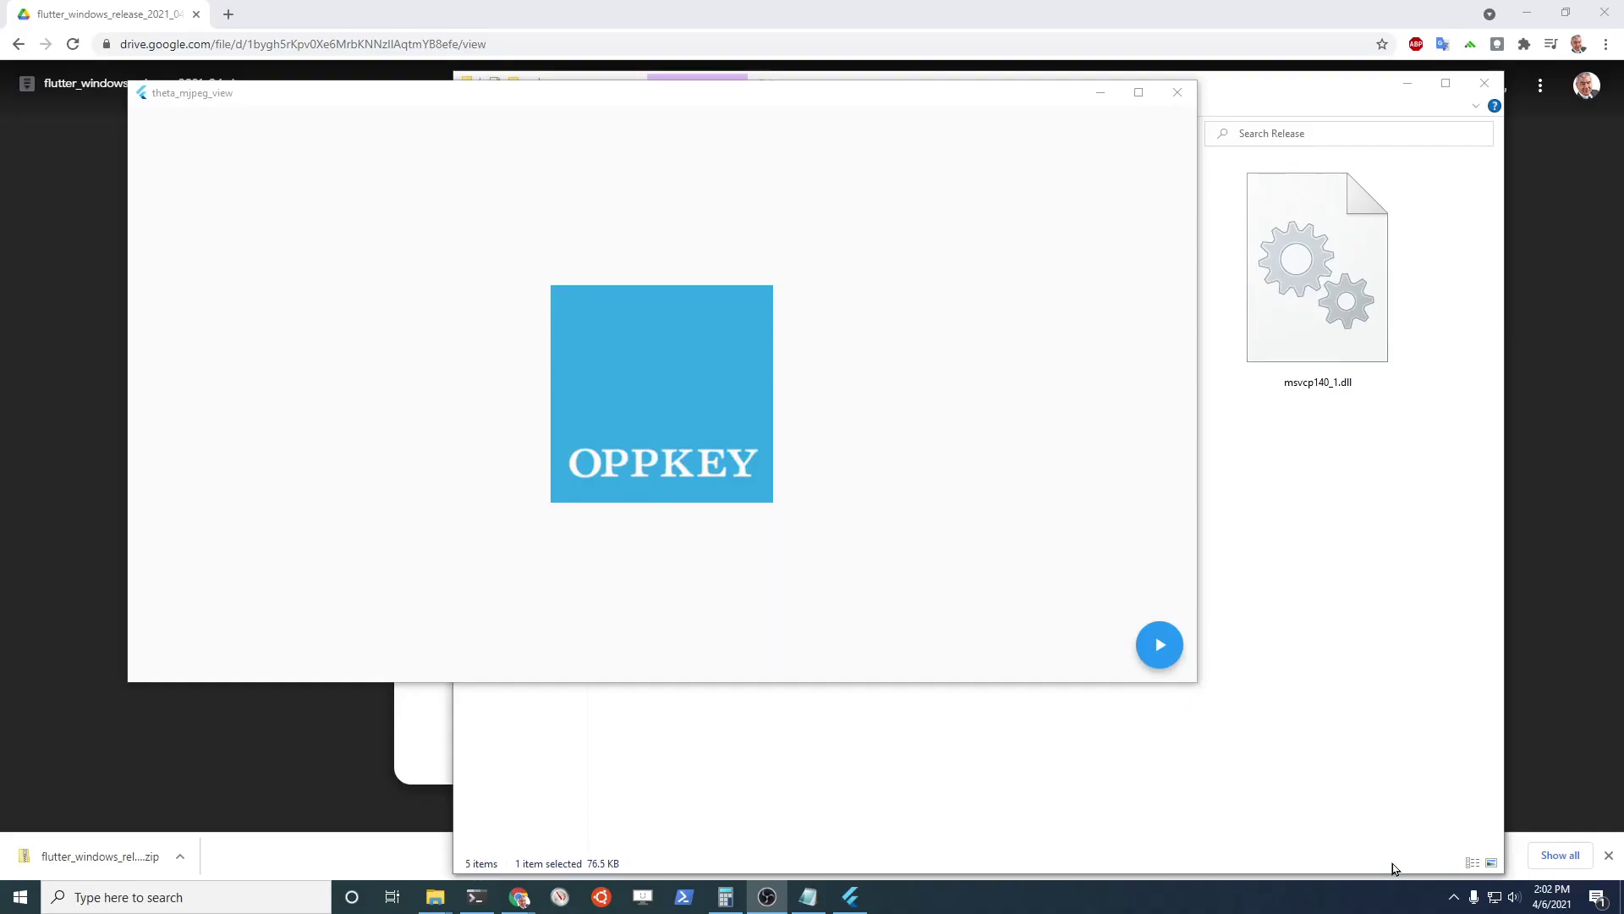
{"action": "left_click", "coordinate": [1497, 898]}
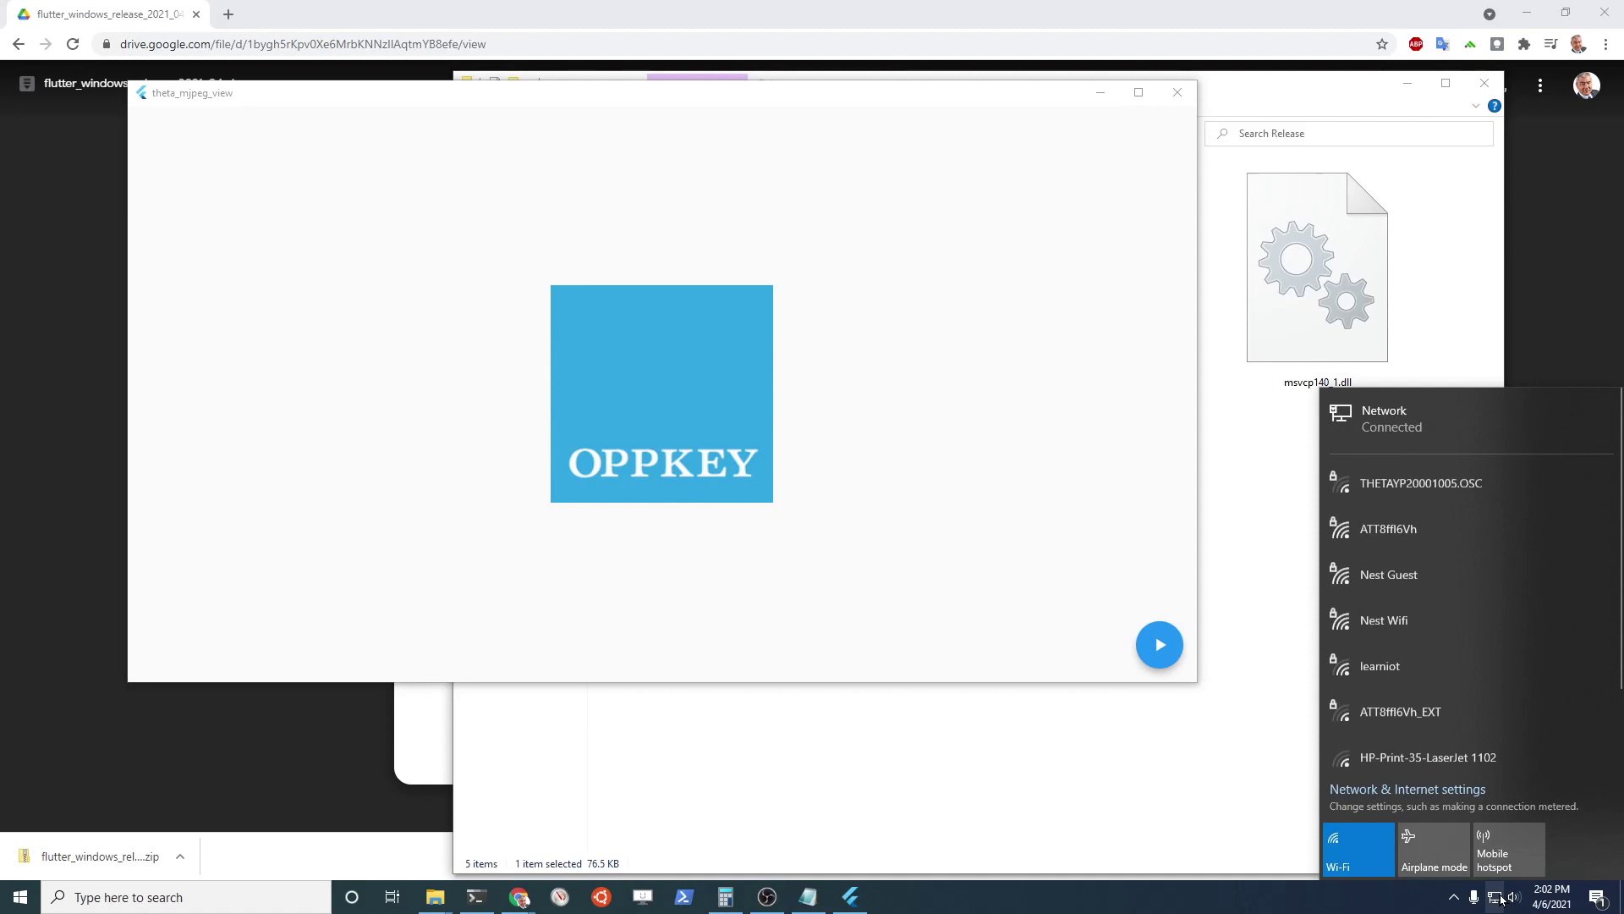
{"action": "left_click", "coordinate": [1408, 483]}
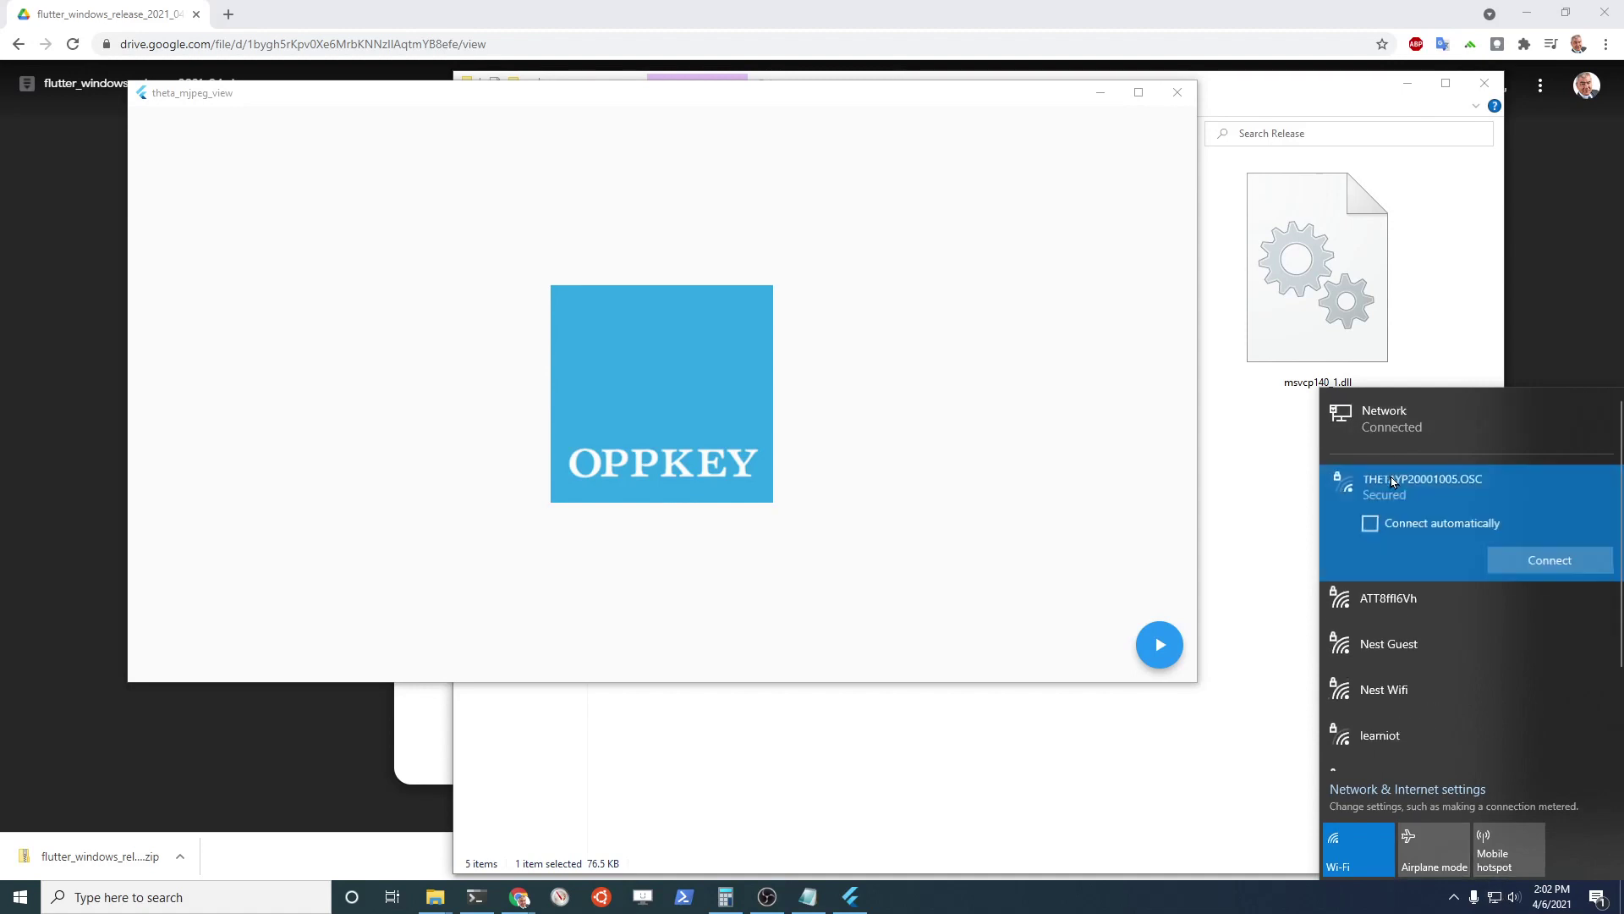
{"action": "left_click", "coordinate": [1526, 565]}
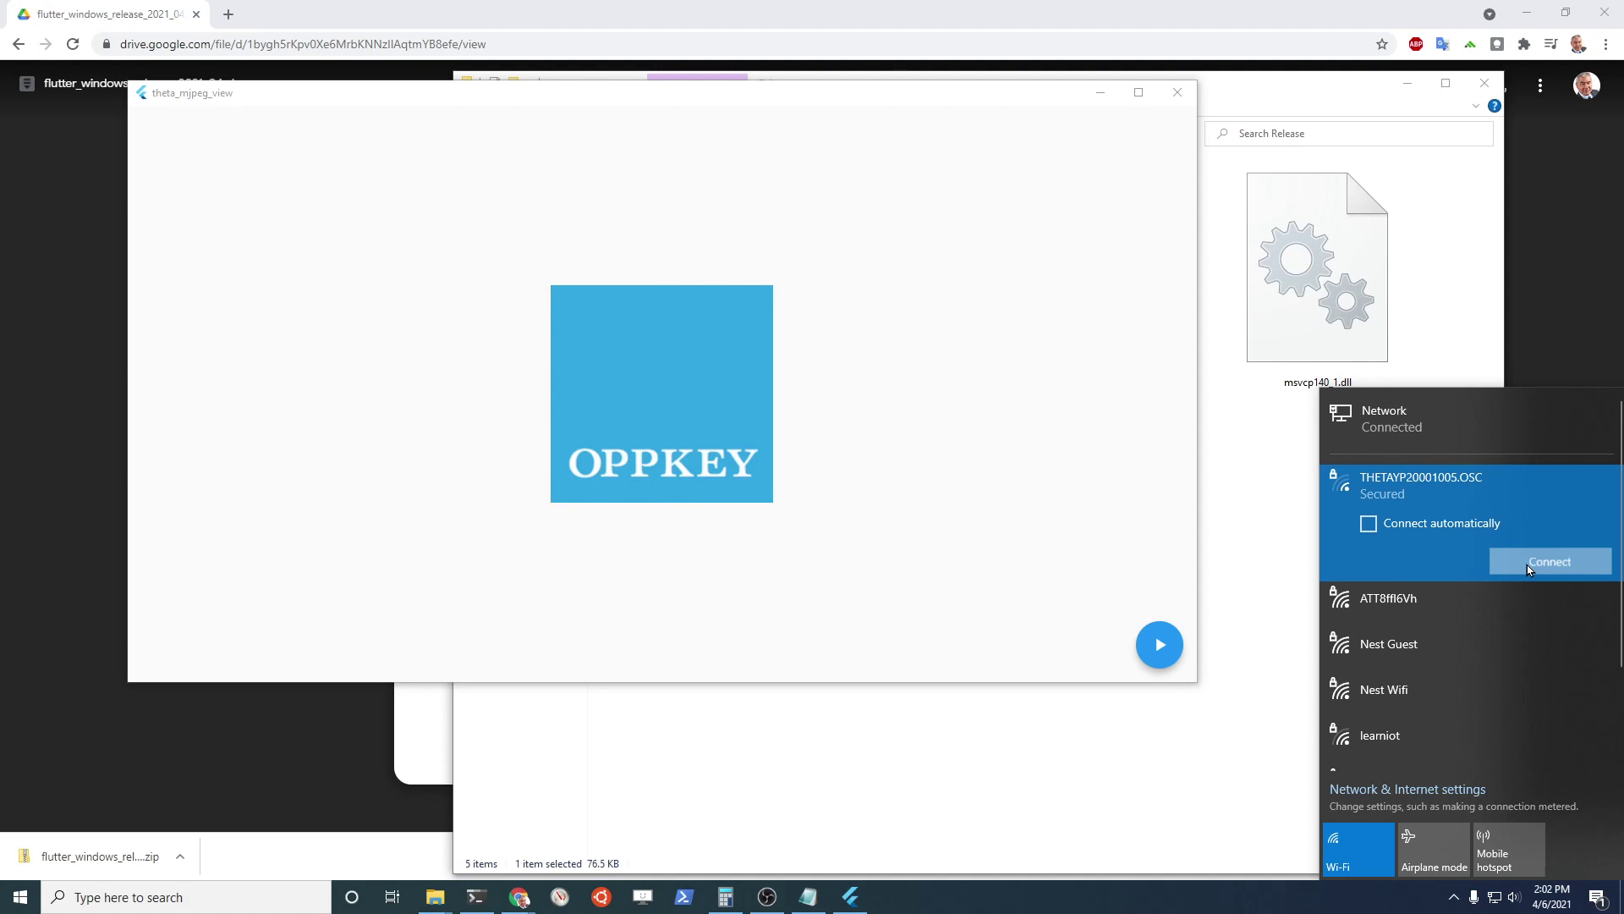
- Focus the viewer window and start the camera's live MJPEG stream with the play button
{"action": "left_click", "coordinate": [1159, 655]}
{"action": "left_click", "coordinate": [1161, 655]}
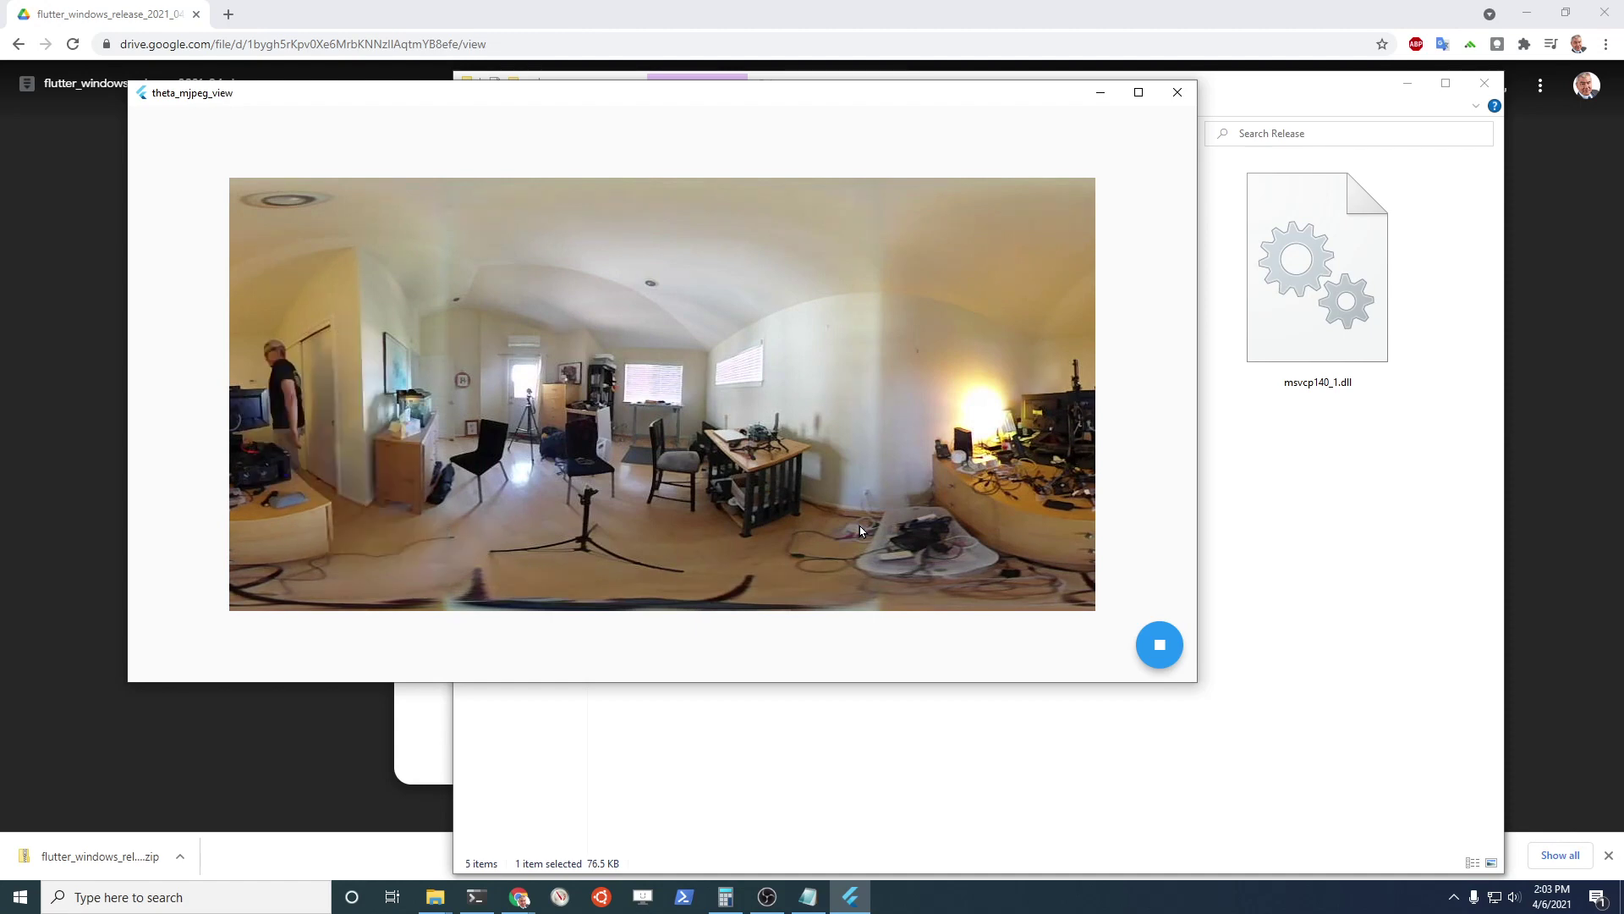
{"action": "mouse_move", "coordinate": [911, 542]}
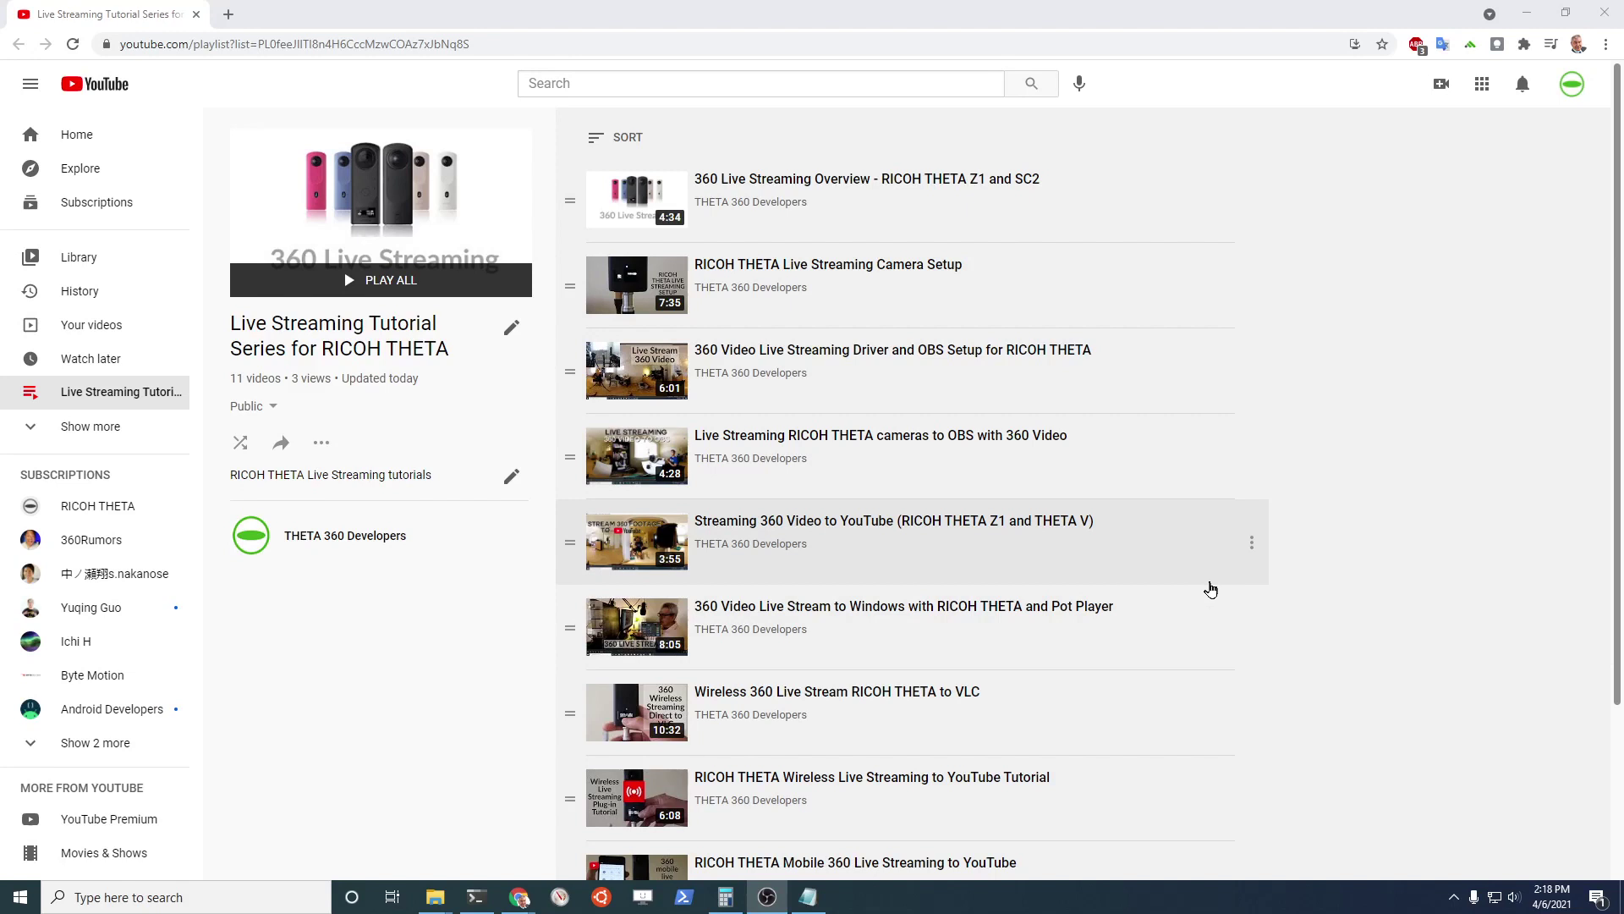
{"action": "scroll", "coordinate": [1211, 589], "scroll_direction": "down", "scroll_amount": 2}
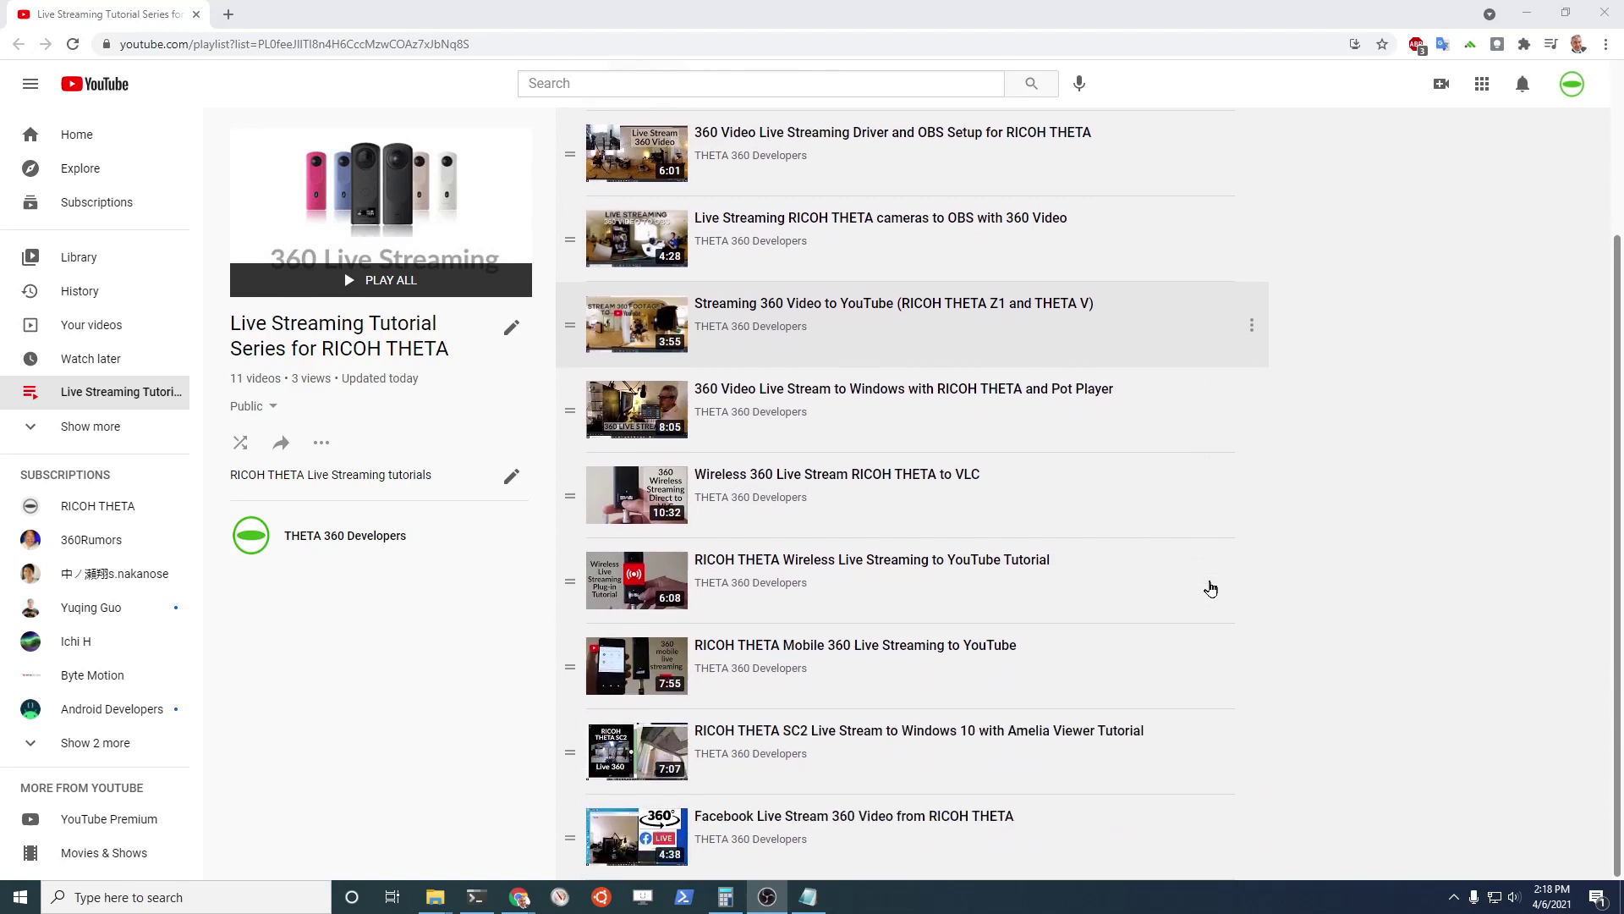
{"action": "scroll", "coordinate": [1211, 590], "scroll_direction": "up", "scroll_amount": 2}
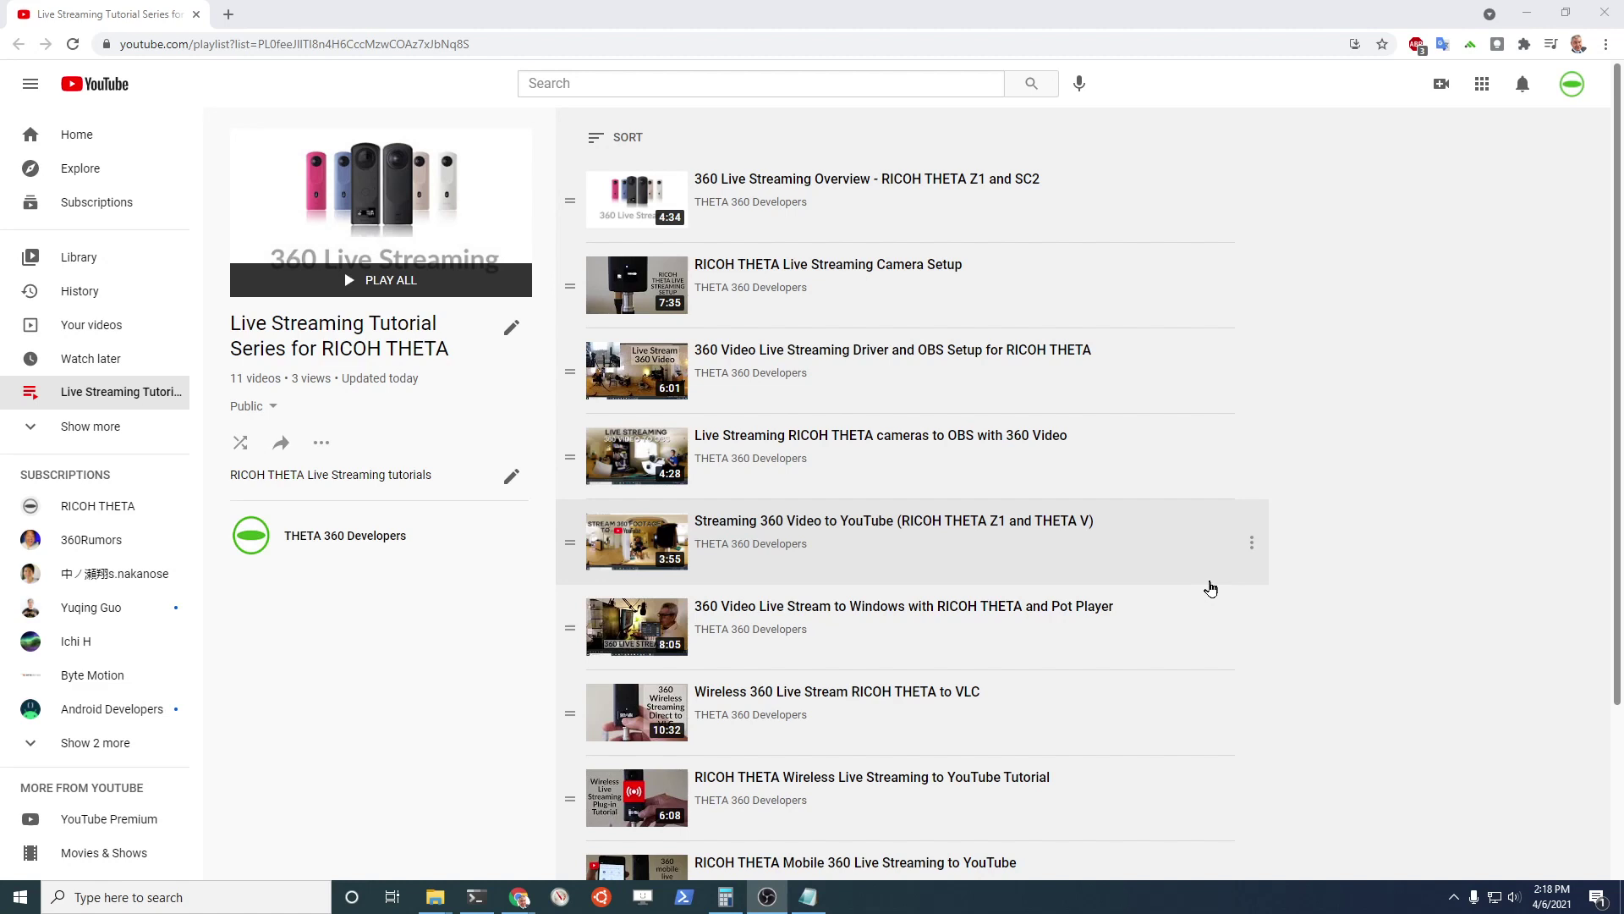
{"action": "scroll", "coordinate": [1209, 588], "scroll_direction": "down", "scroll_amount": 3}
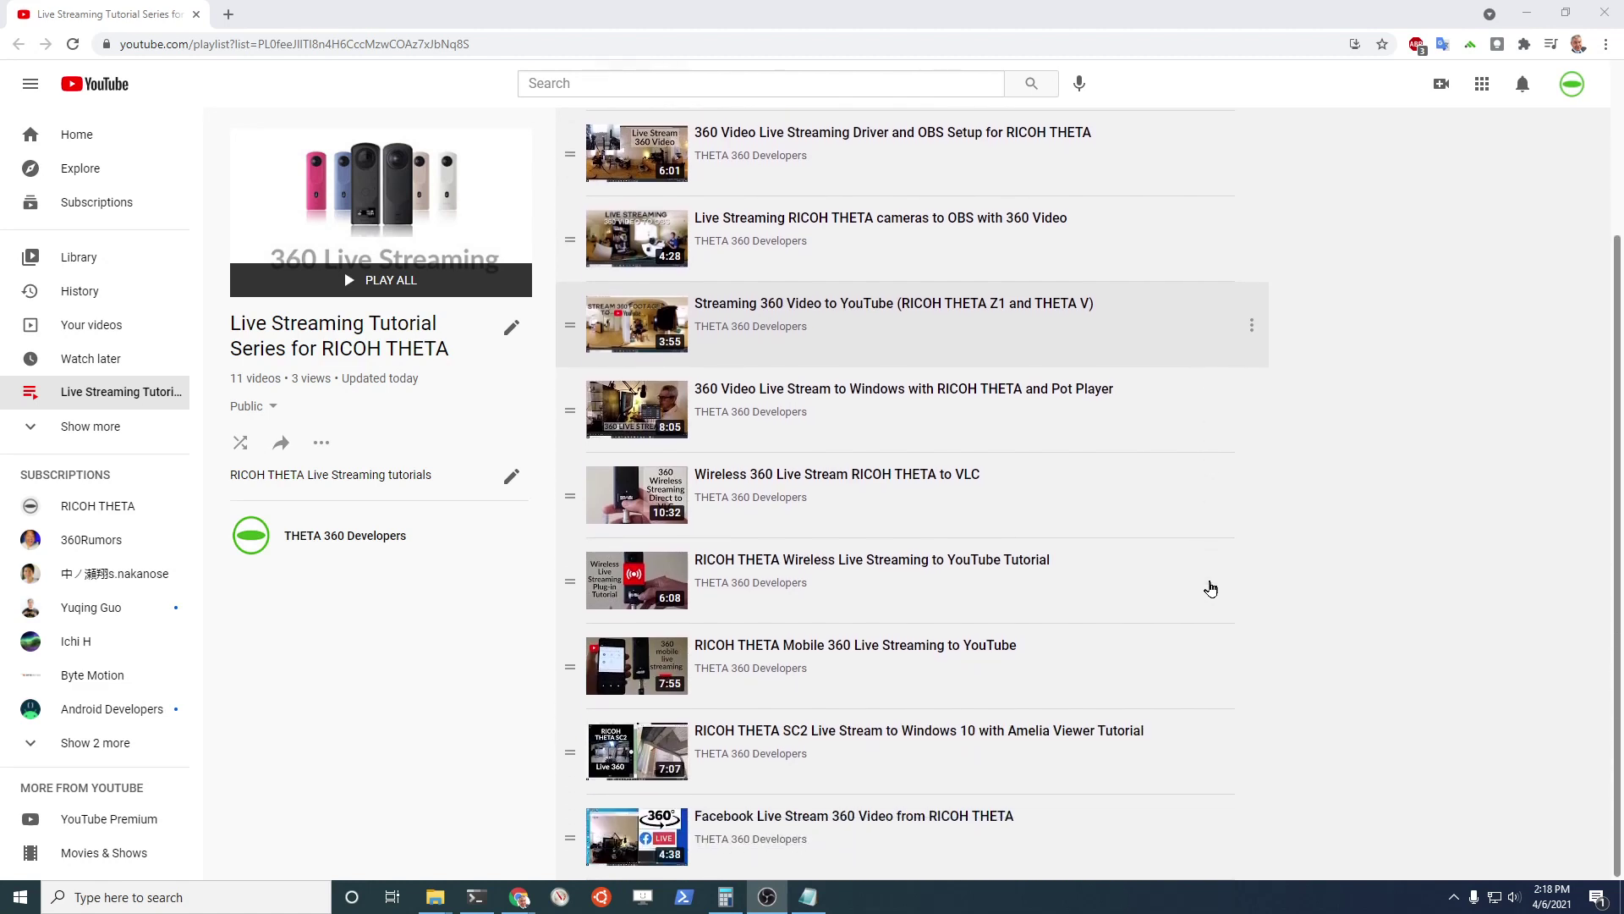